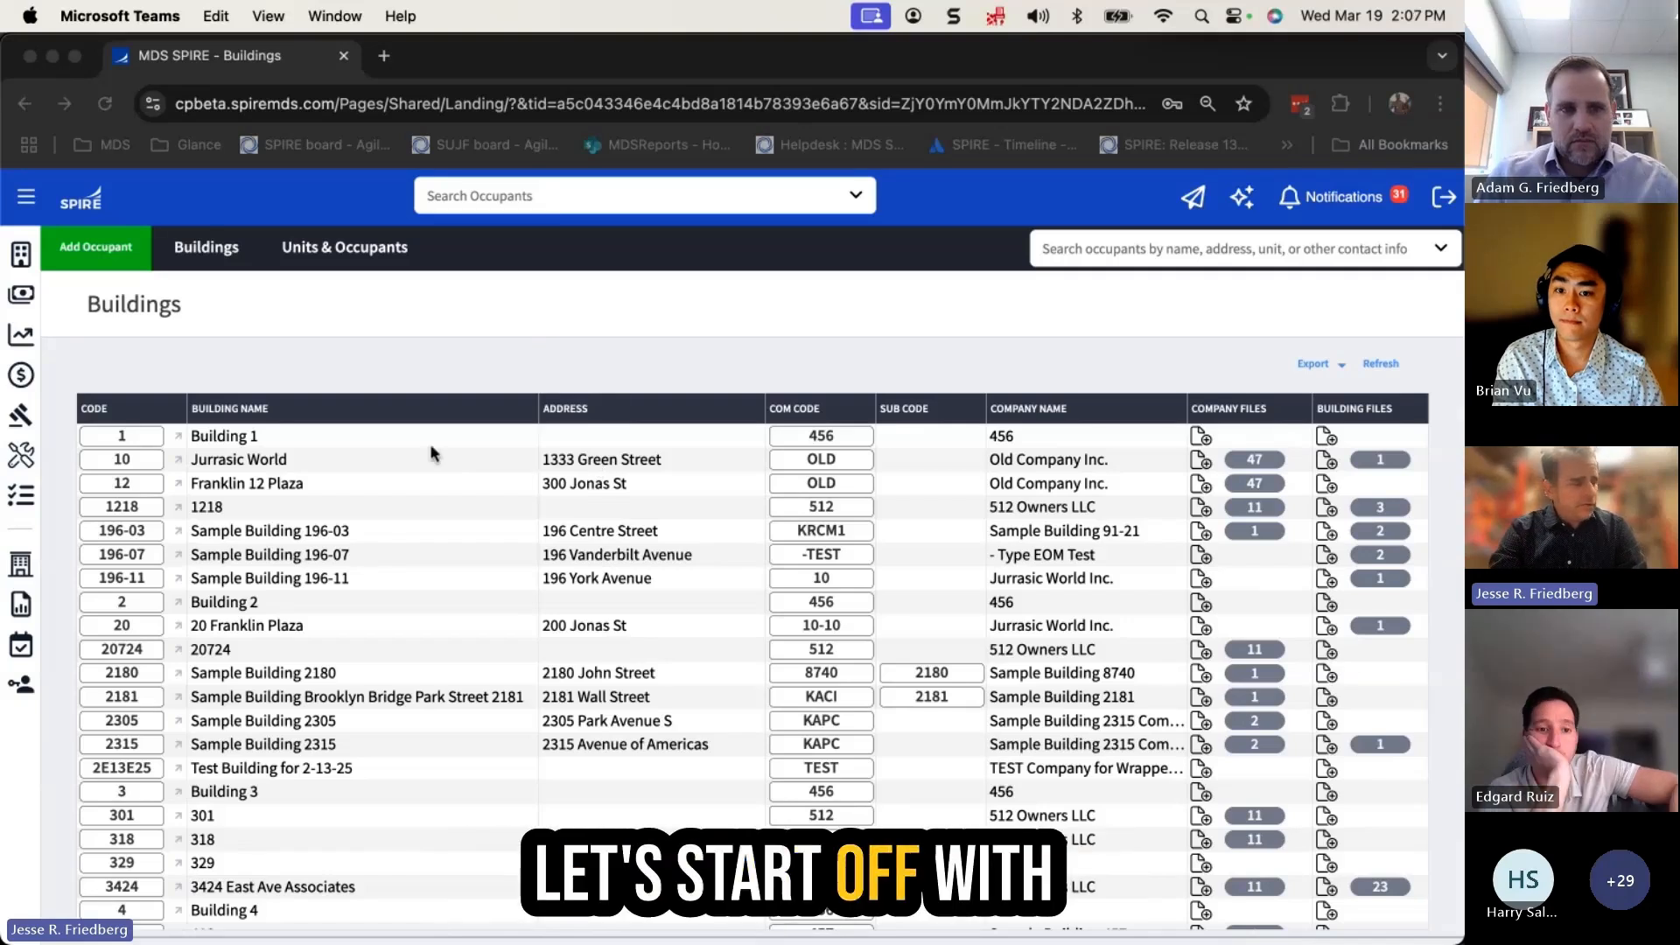
Bring the Chrome window showing MDS SPIRE's Buildings list to the front
click(448, 376)
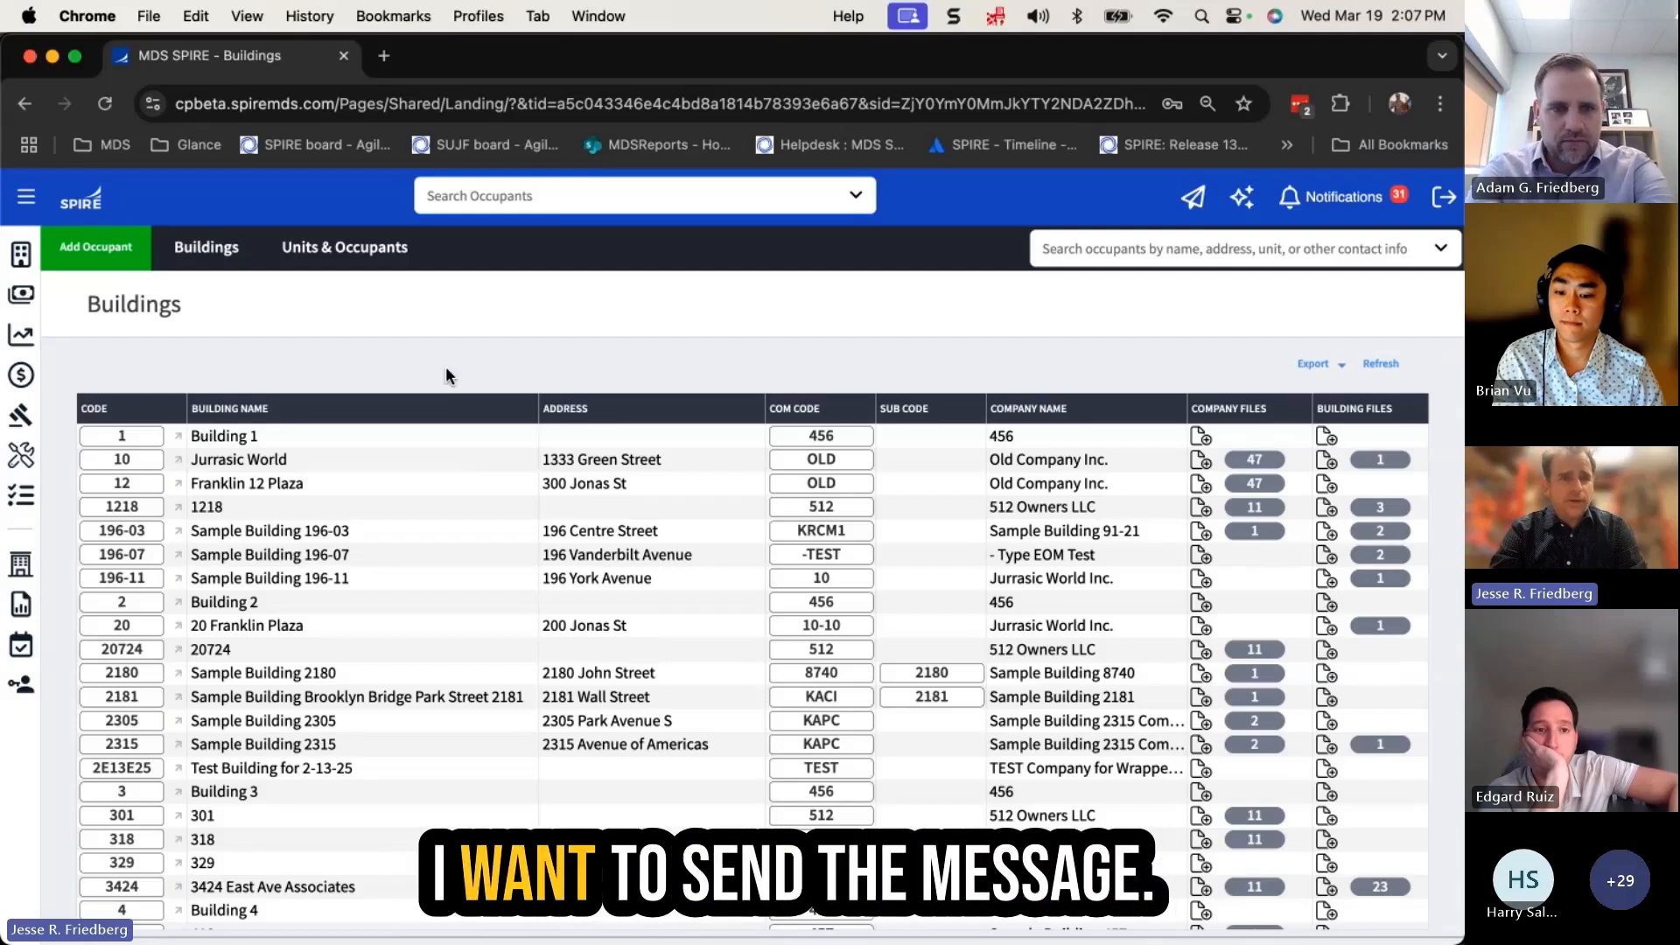
click(315, 465)
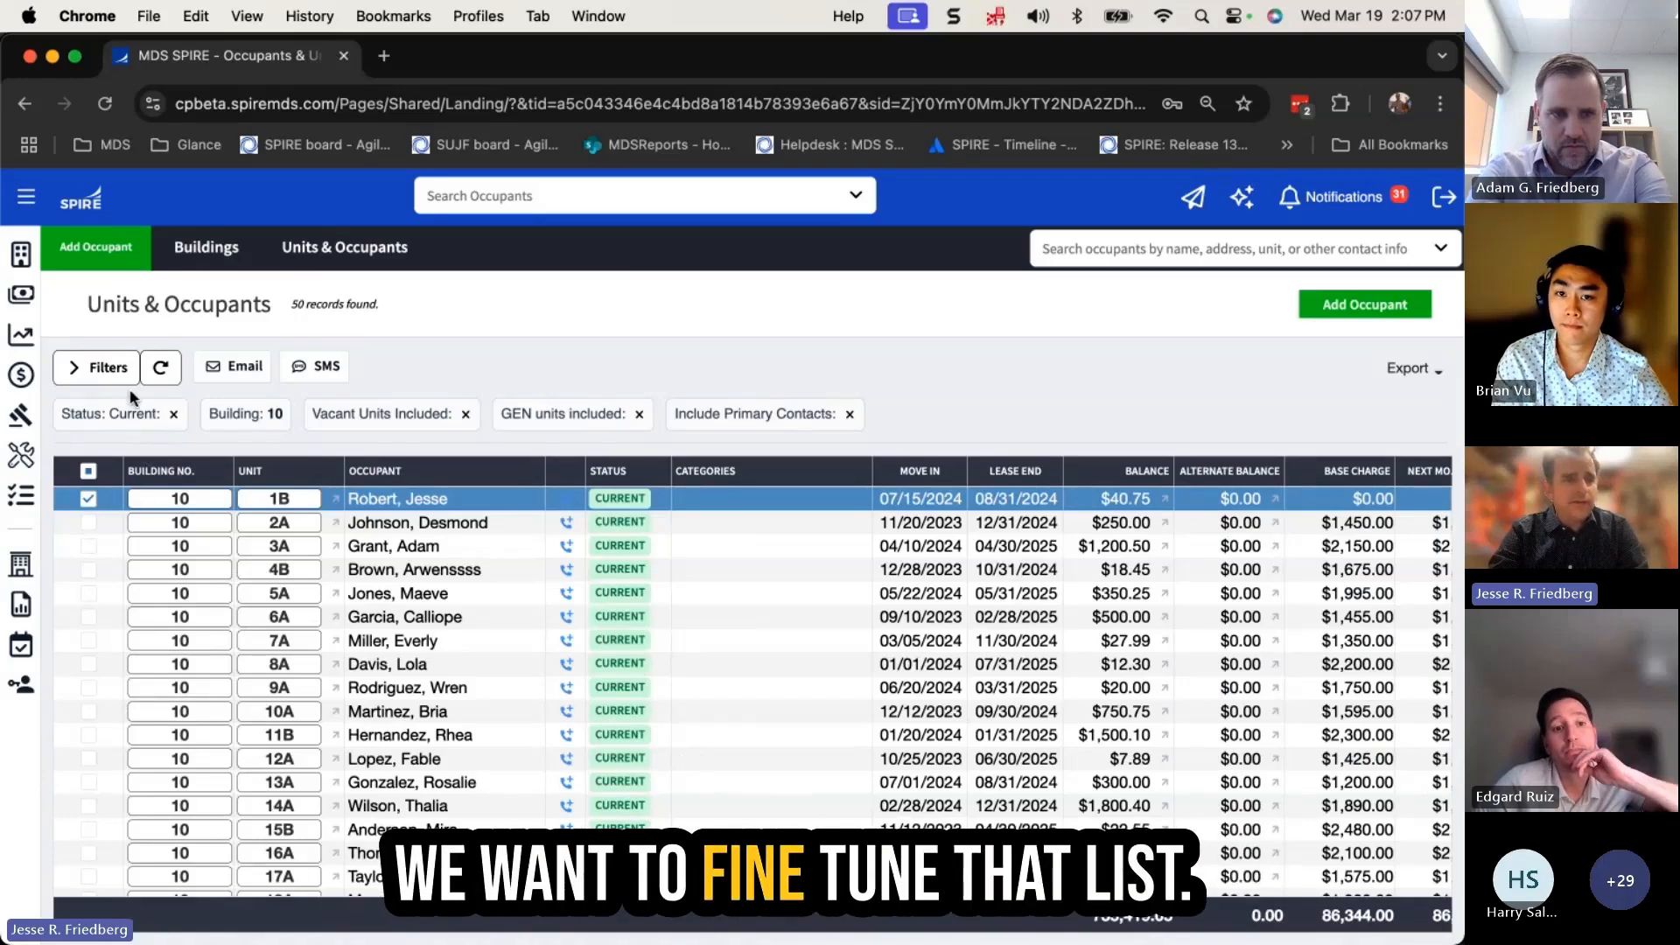
click(106, 368)
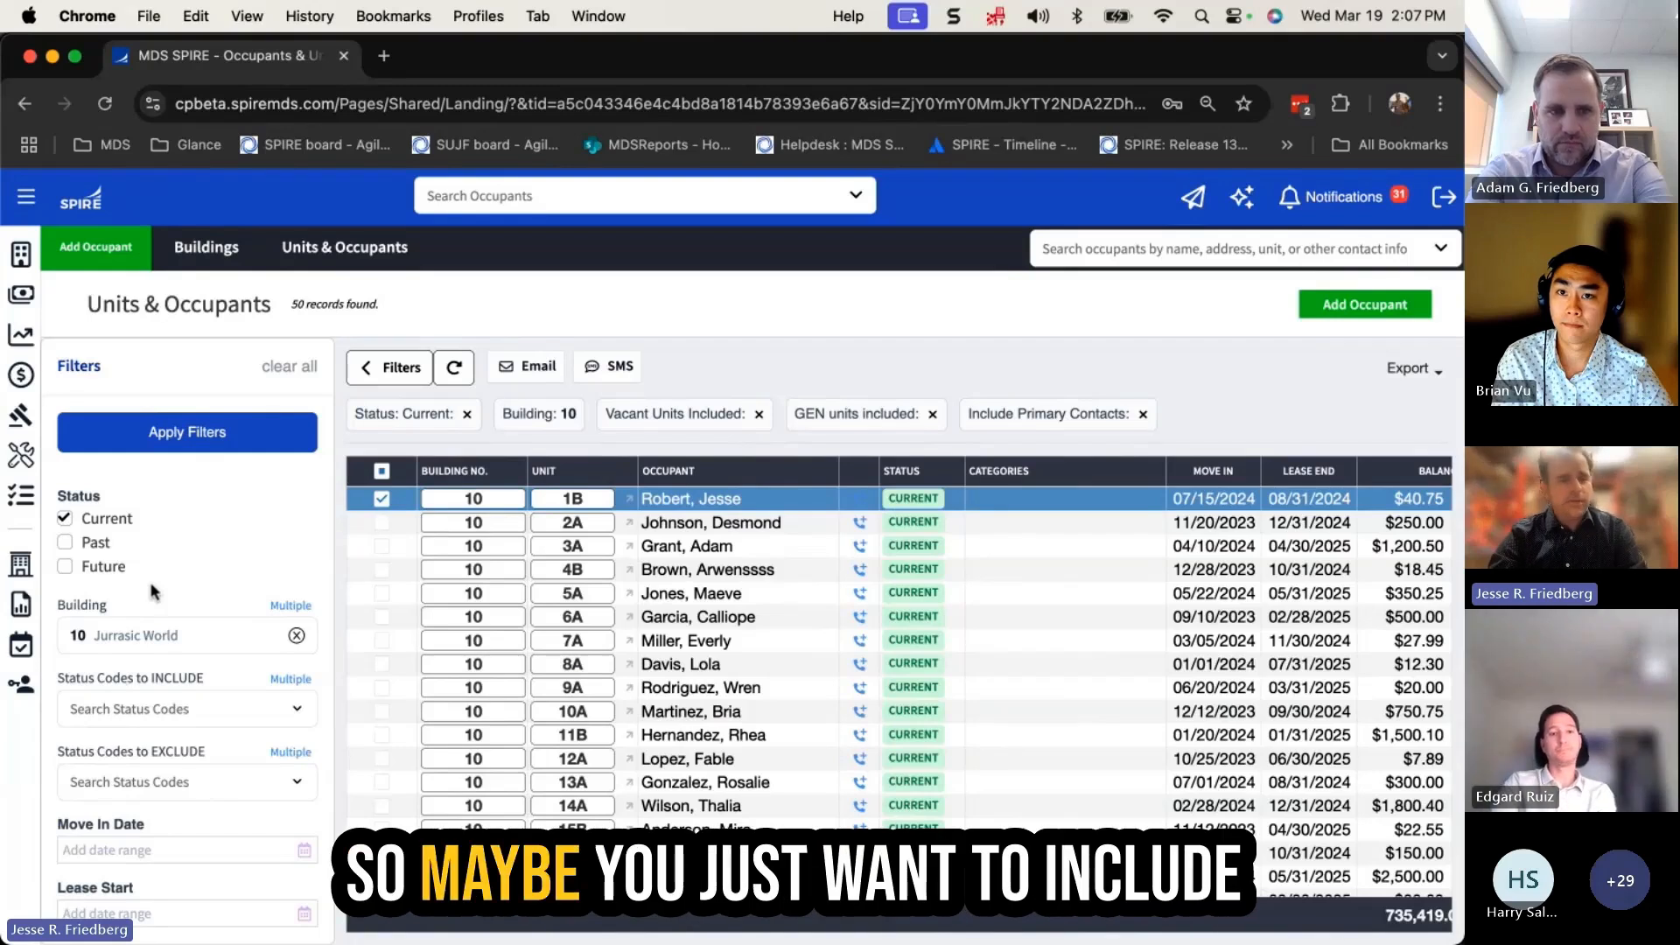
scroll(106, 705, down, 4)
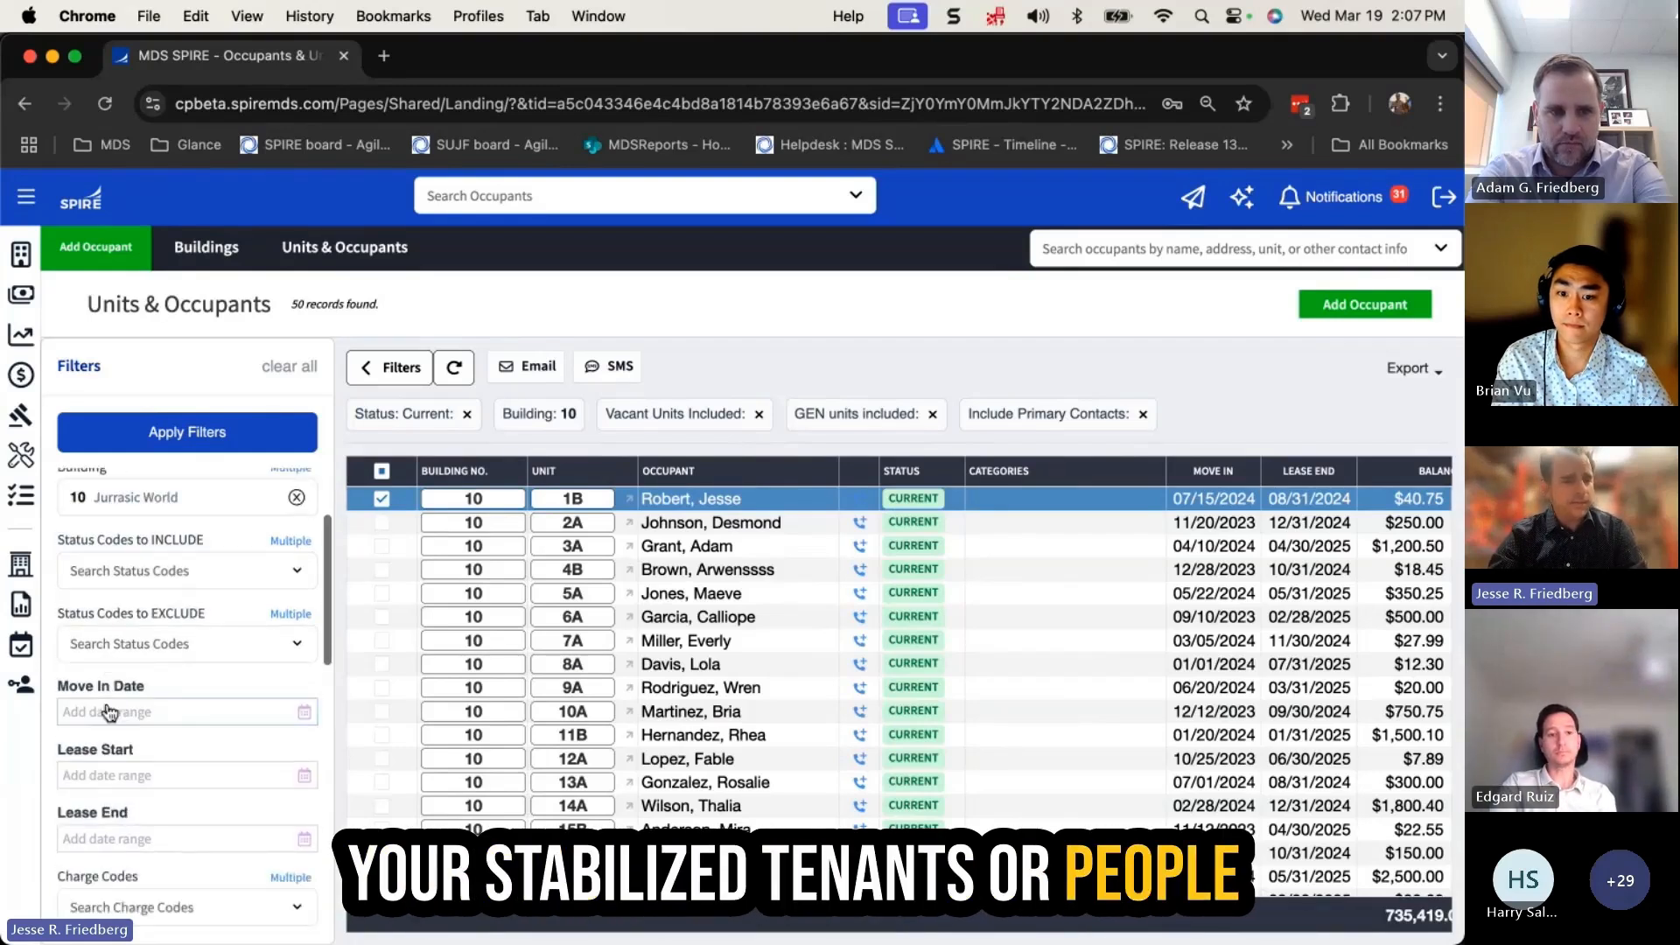
scroll(109, 710, up, 4)
scroll(109, 705, down, 15)
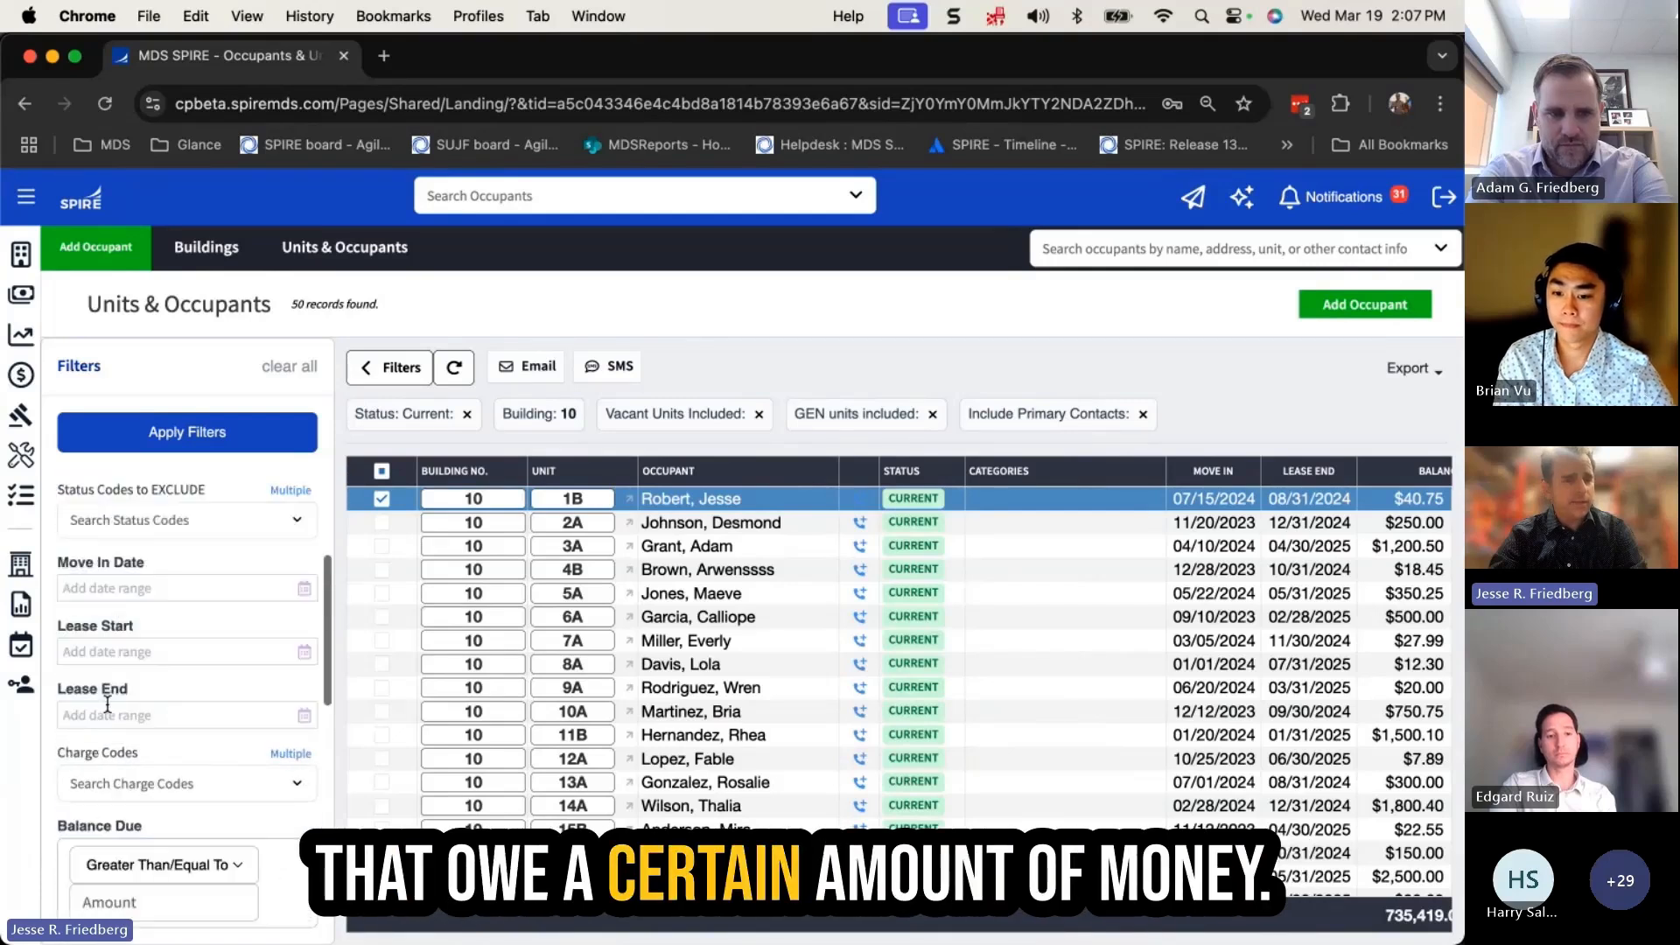
scroll(105, 700, up, 20)
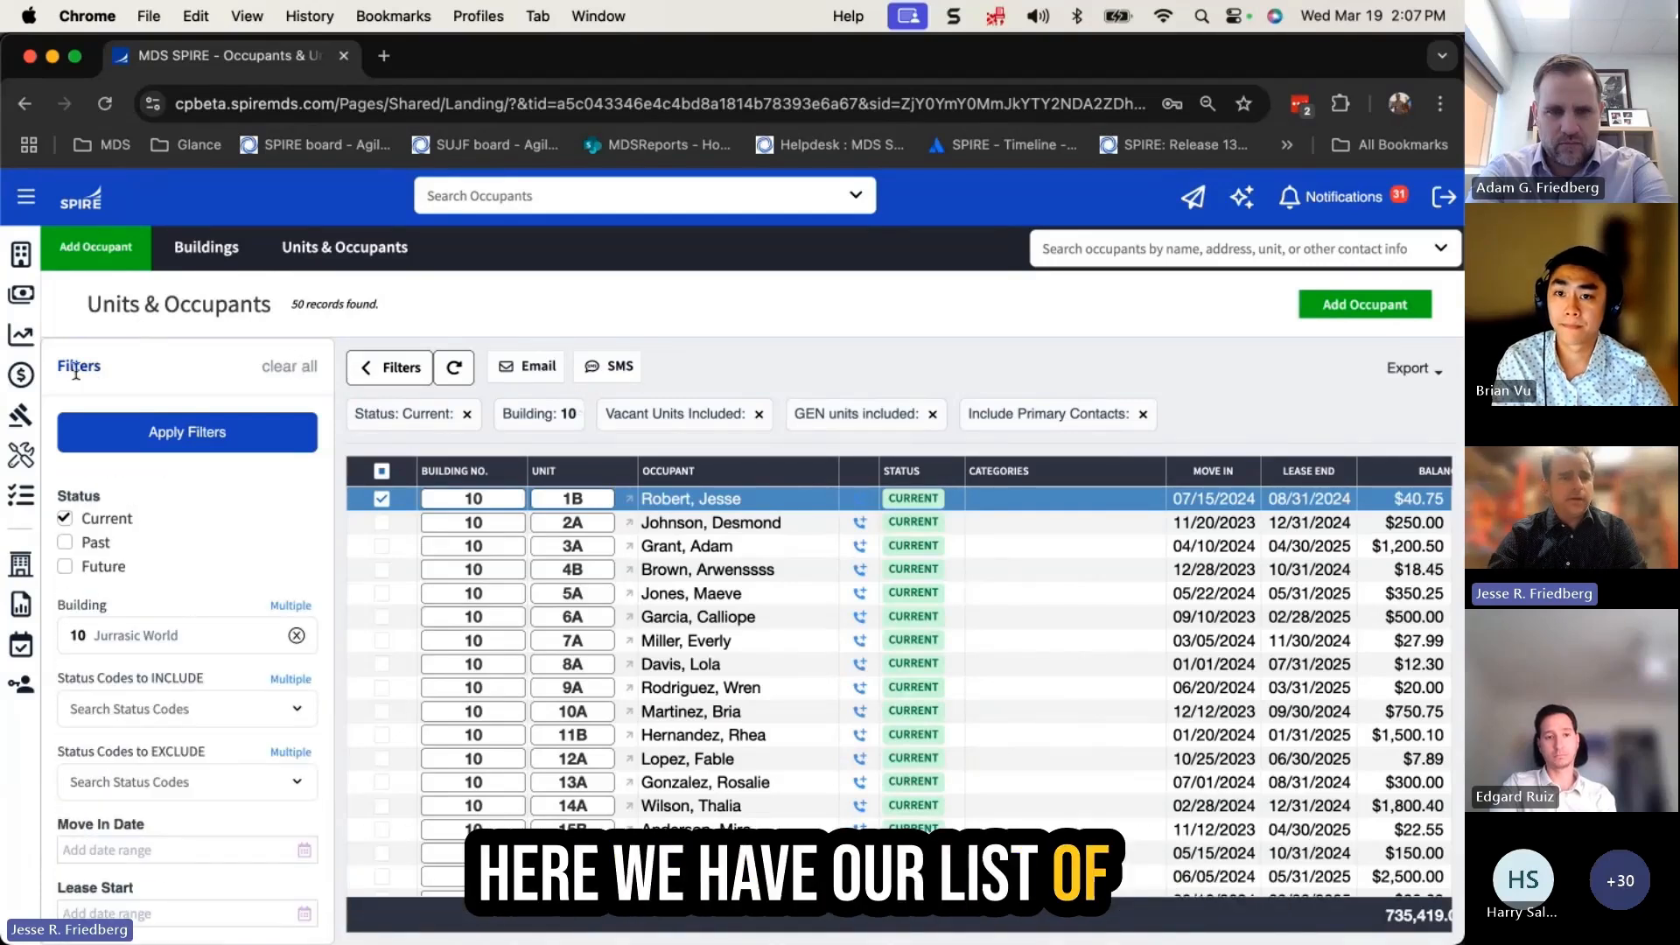
click(389, 369)
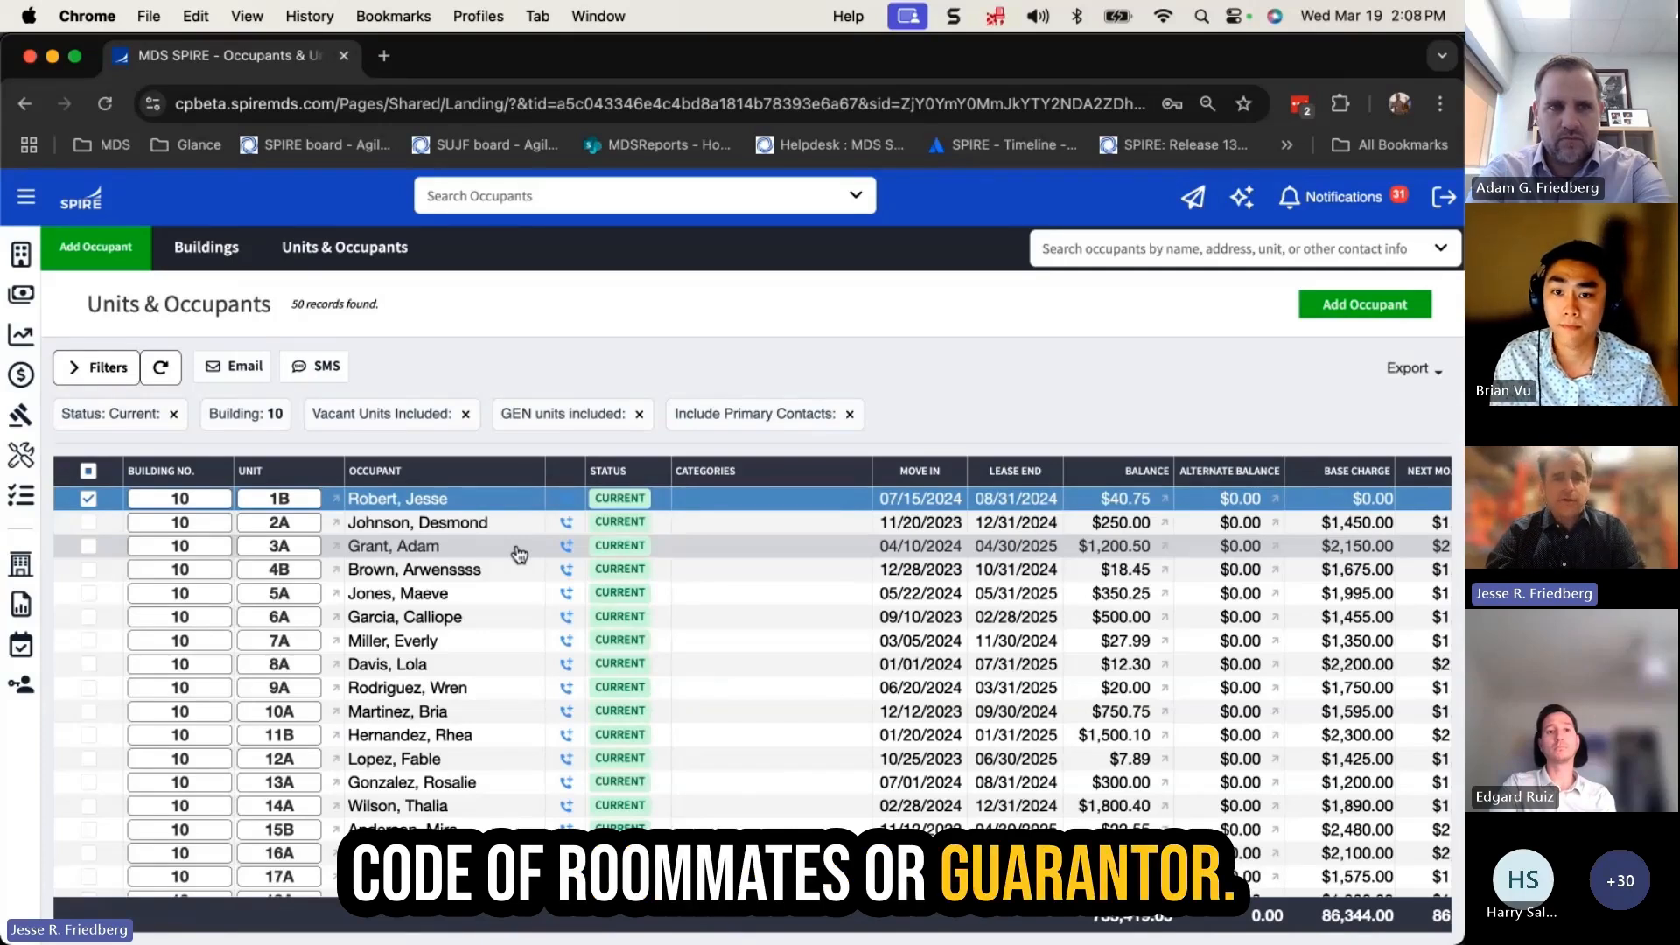
Check only the unit 1B, 2A and 3A occupant rows and start a Bulk Email to those three
click(88, 474)
click(87, 474)
click(88, 499)
click(88, 523)
click(89, 546)
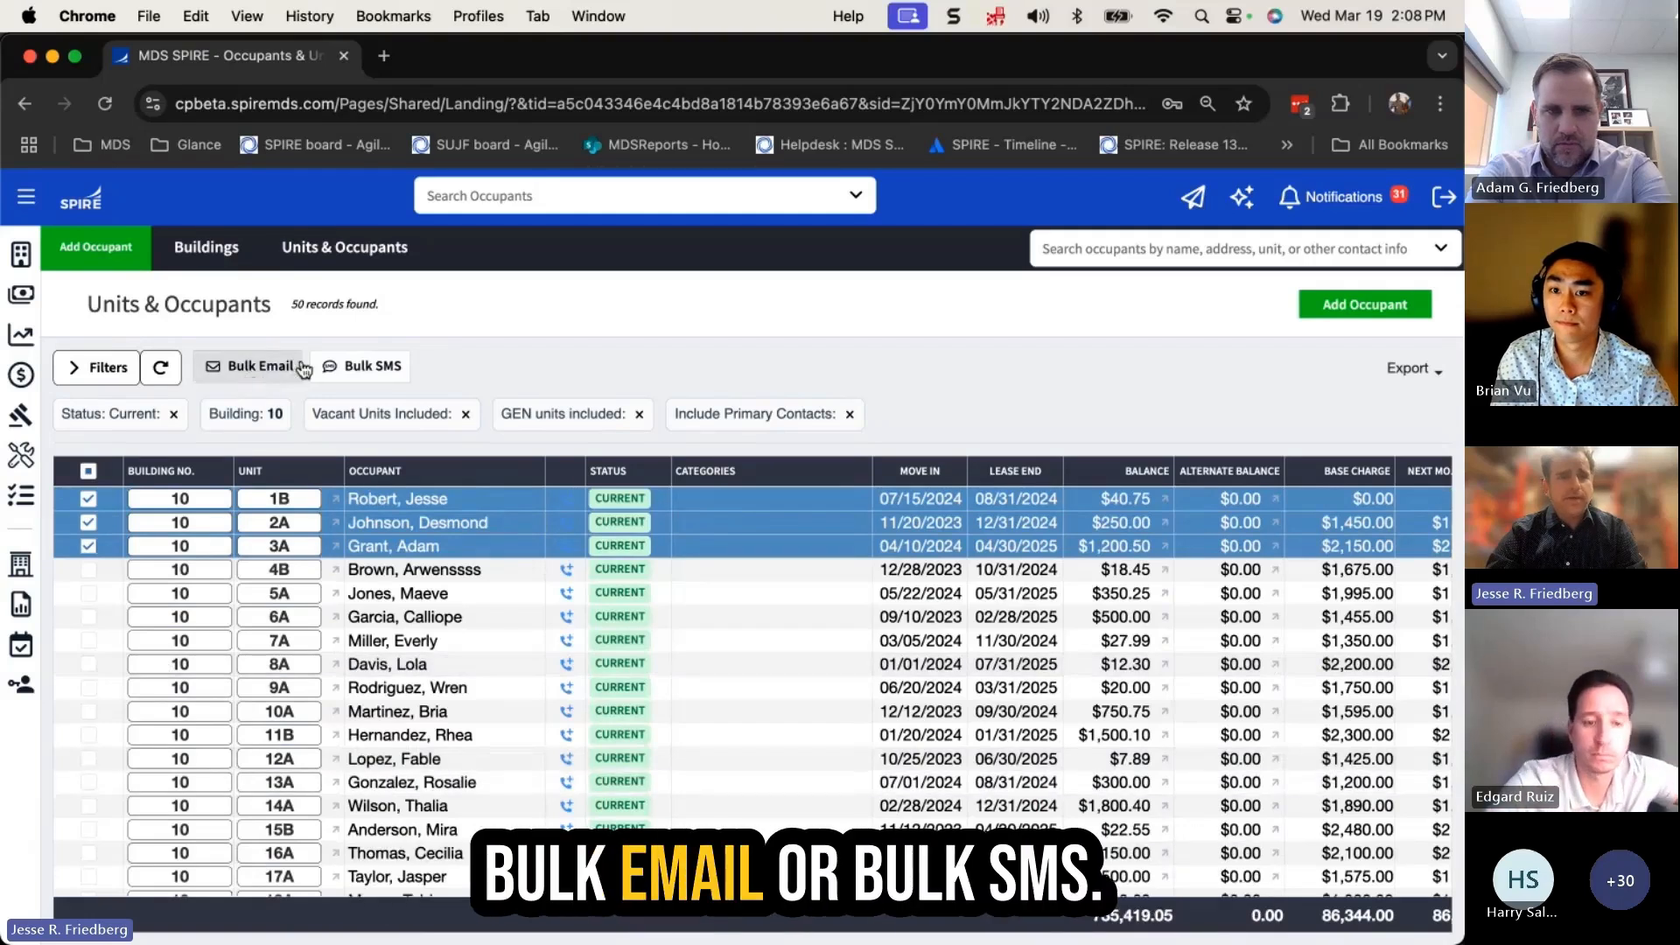
click(251, 365)
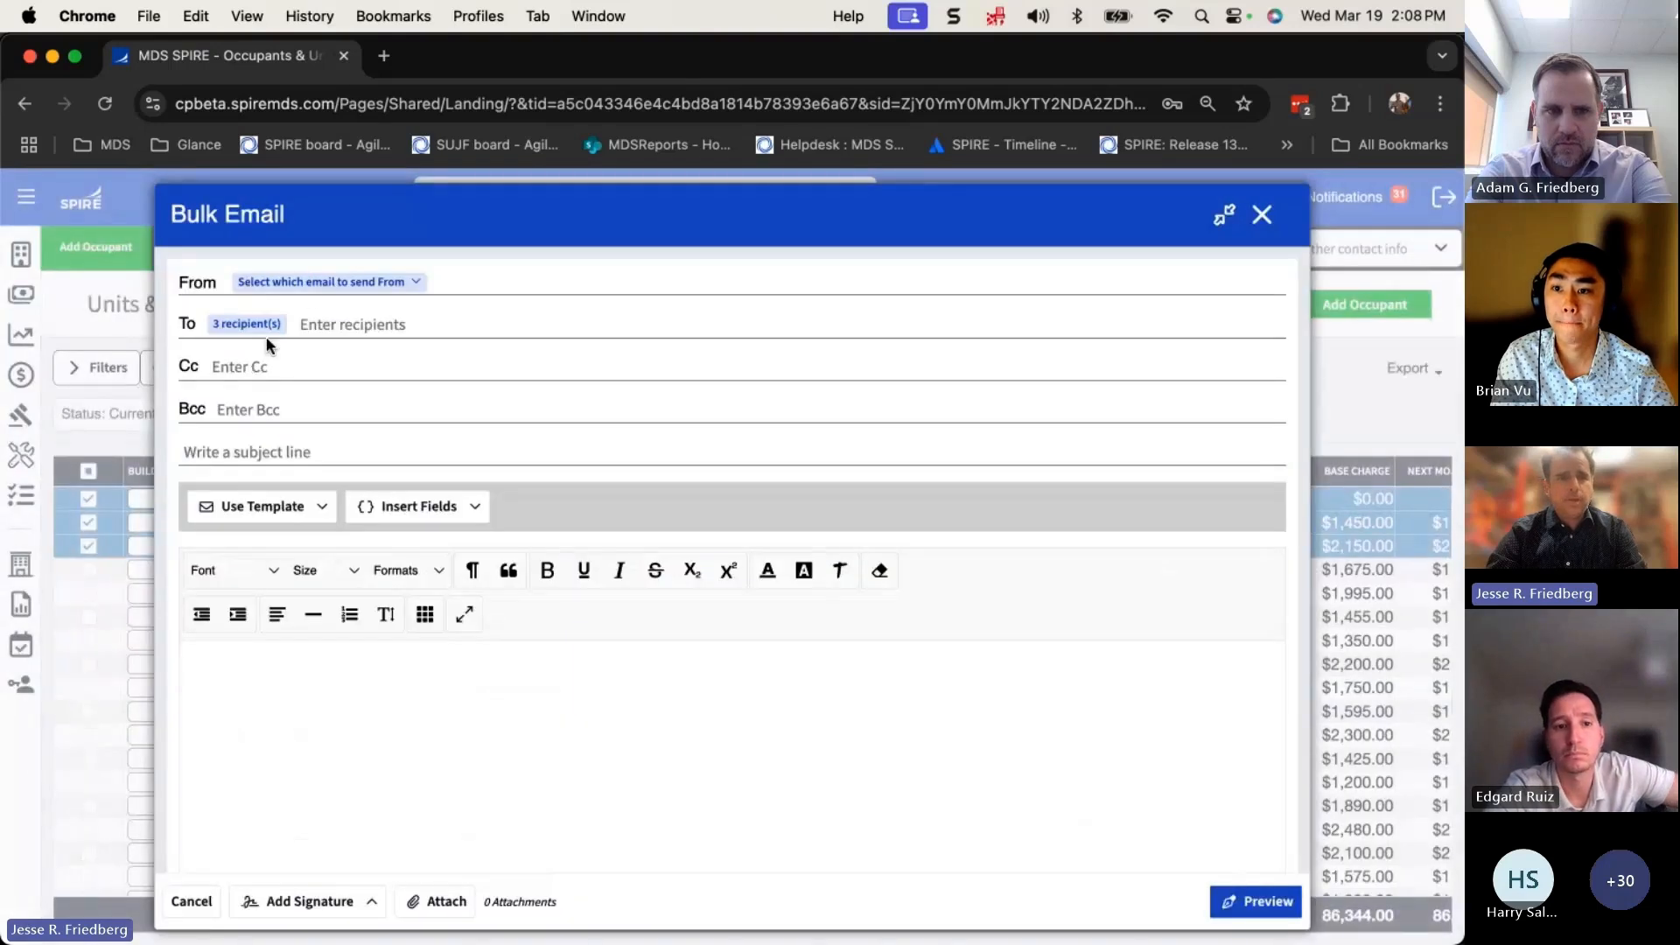
Set the email's From address to the company's general hello@ sender address
click(339, 280)
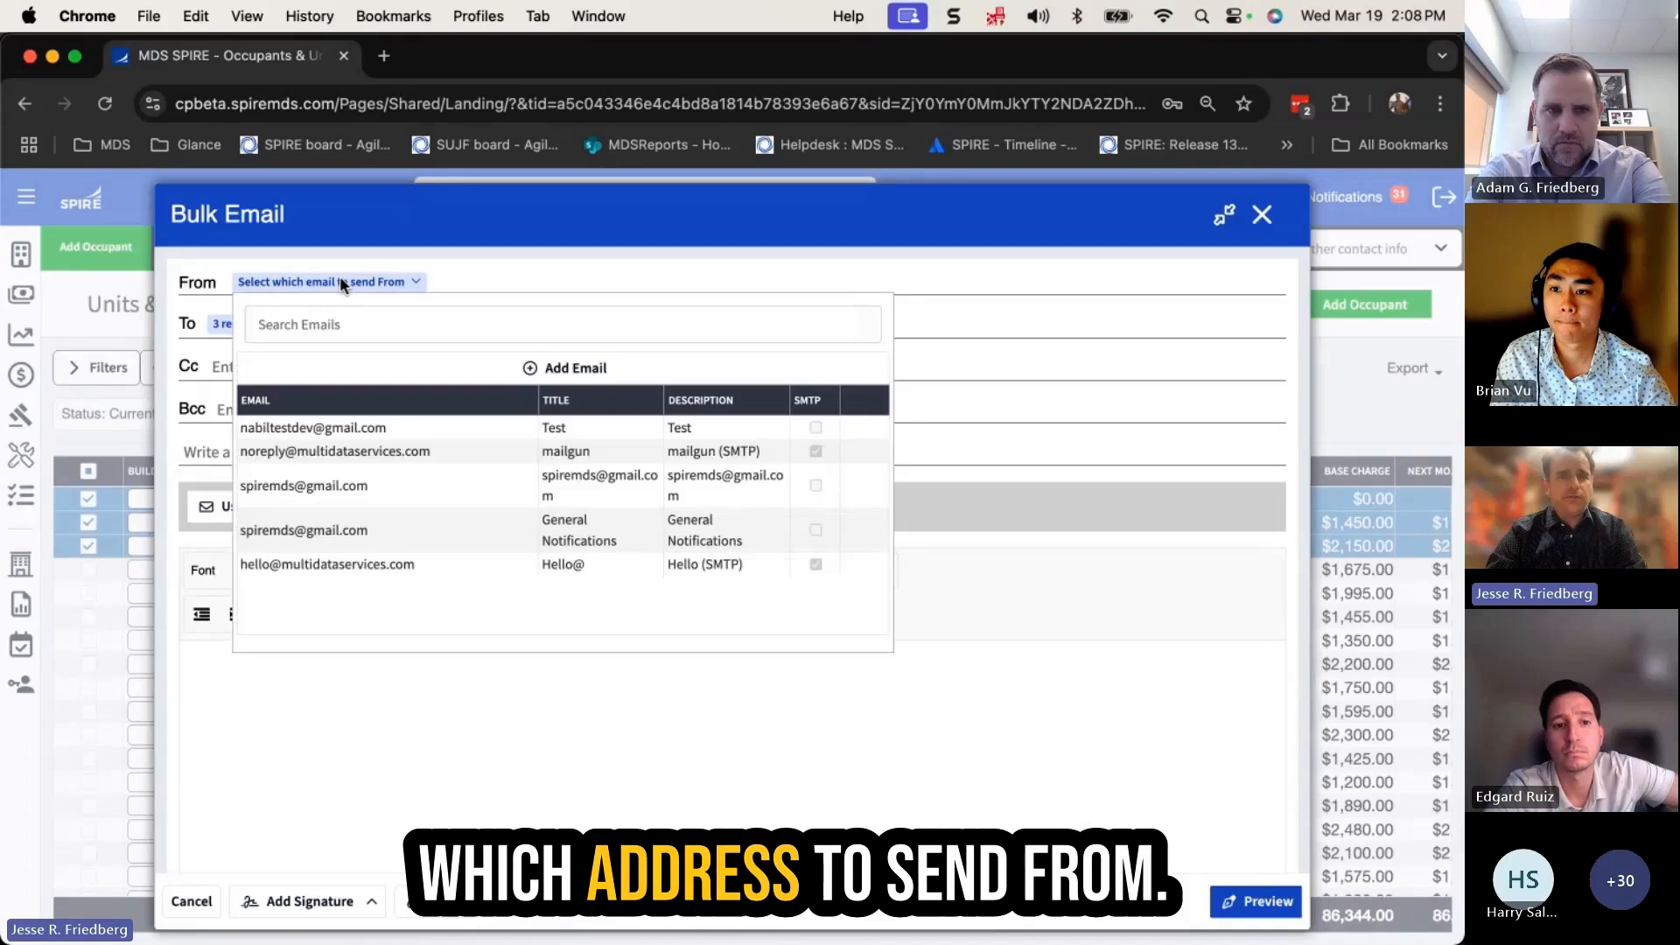
click(347, 571)
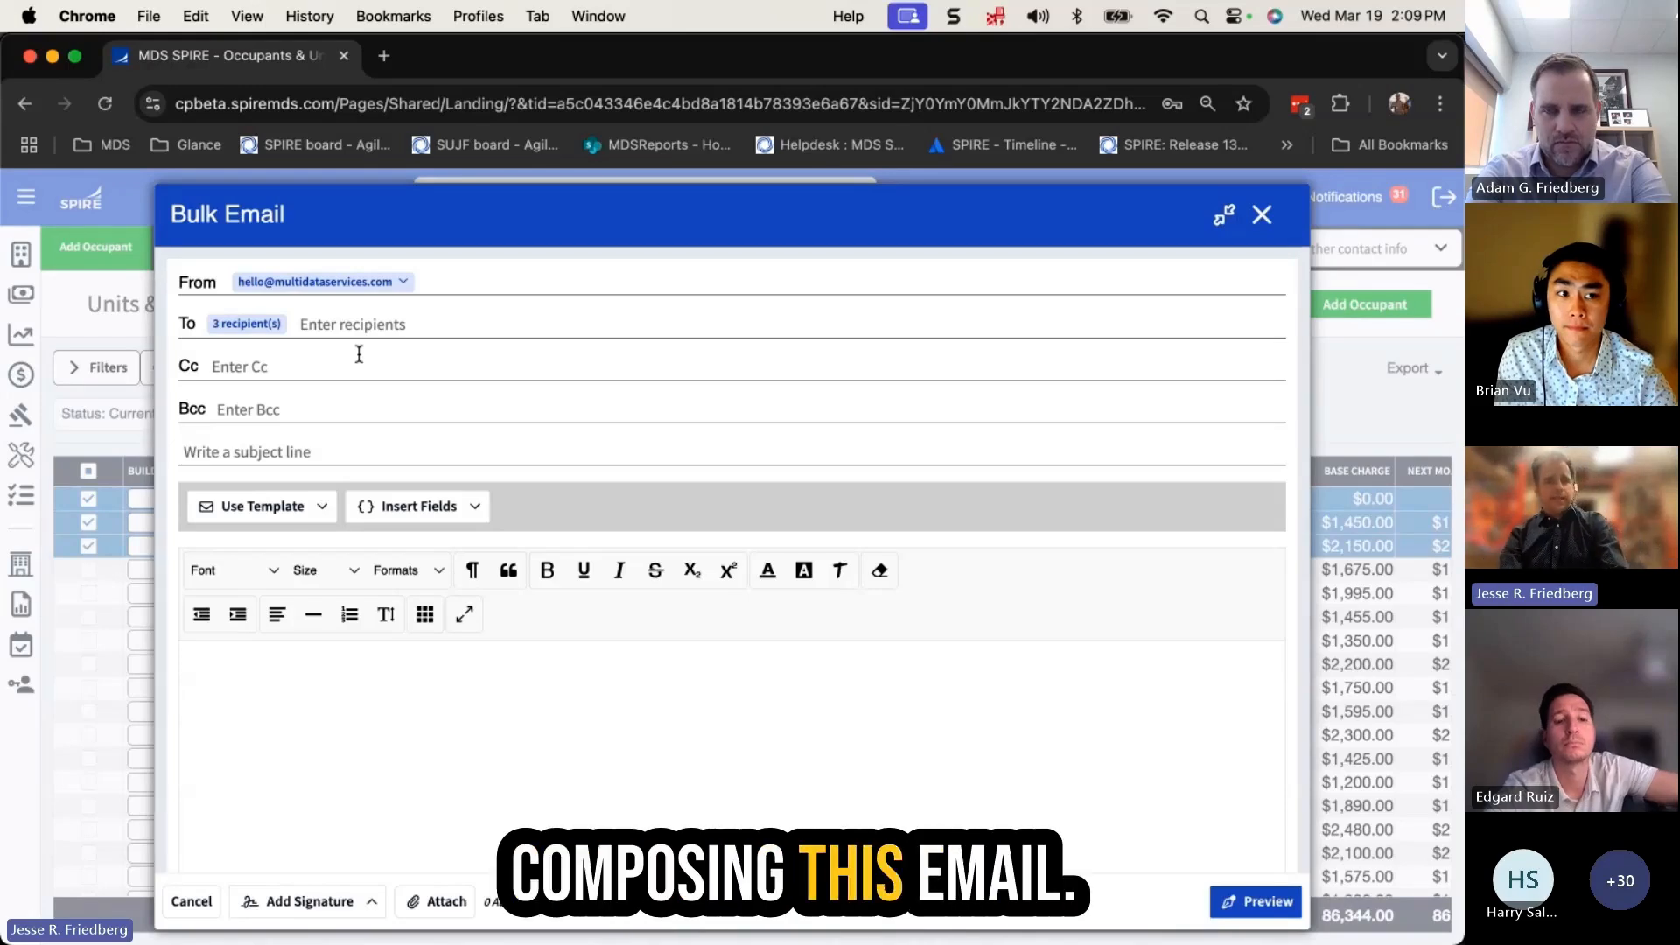
Start the body with 'Dear' followed by the {Occupant.FirstName} merge field
click(383, 720)
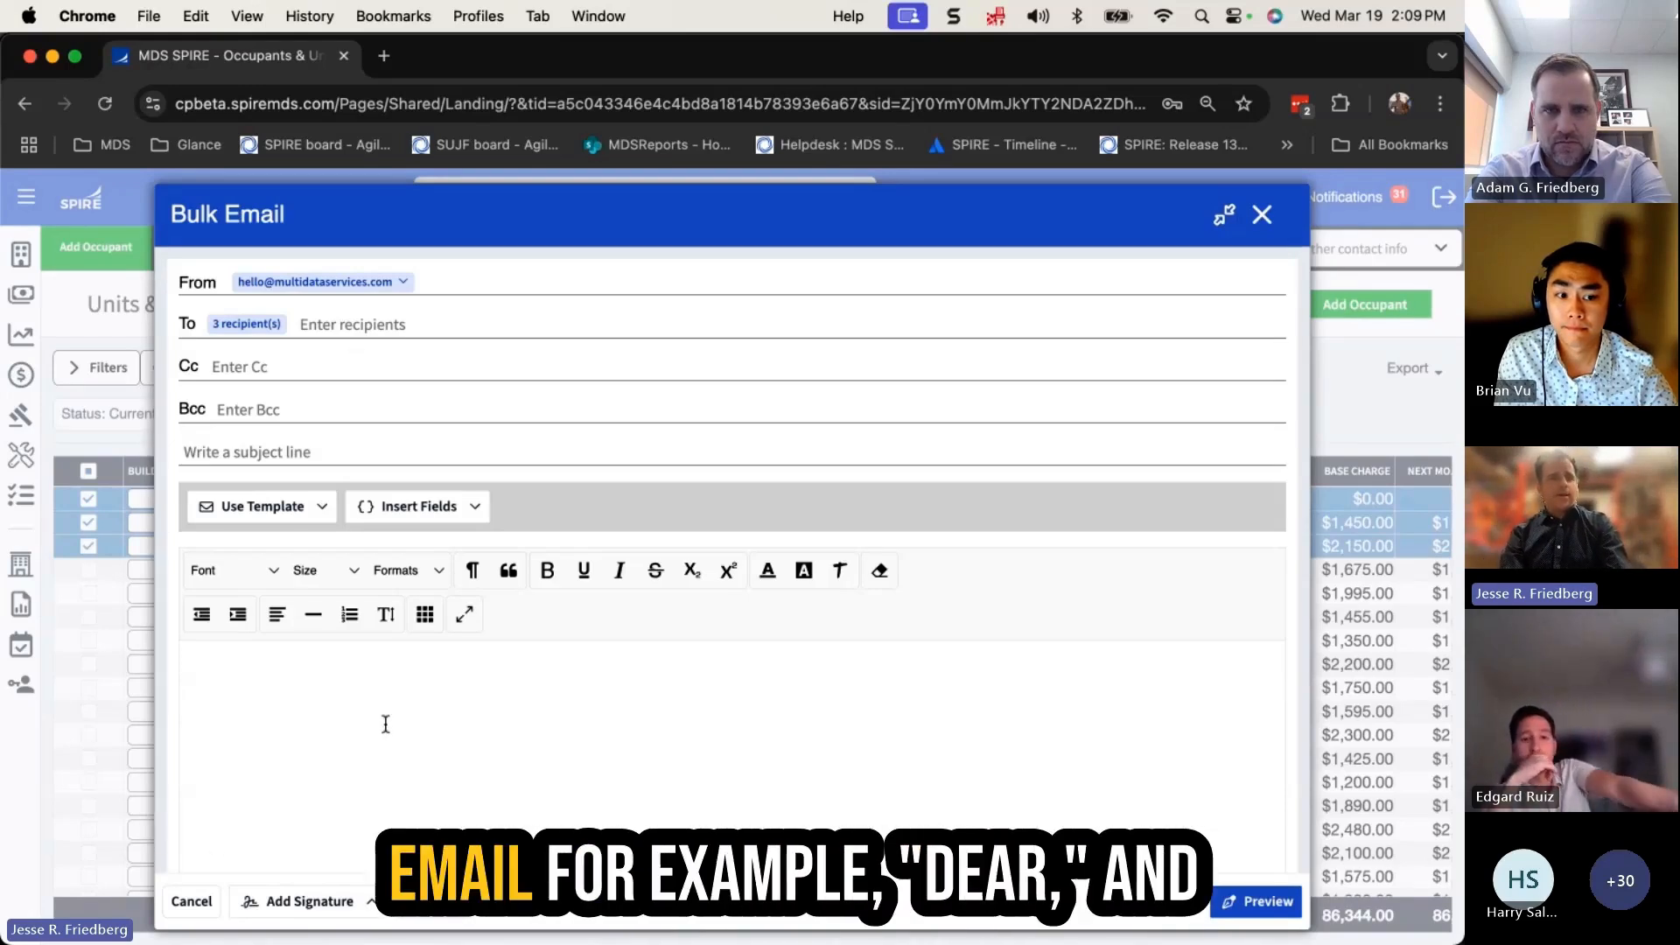
text(Dear)
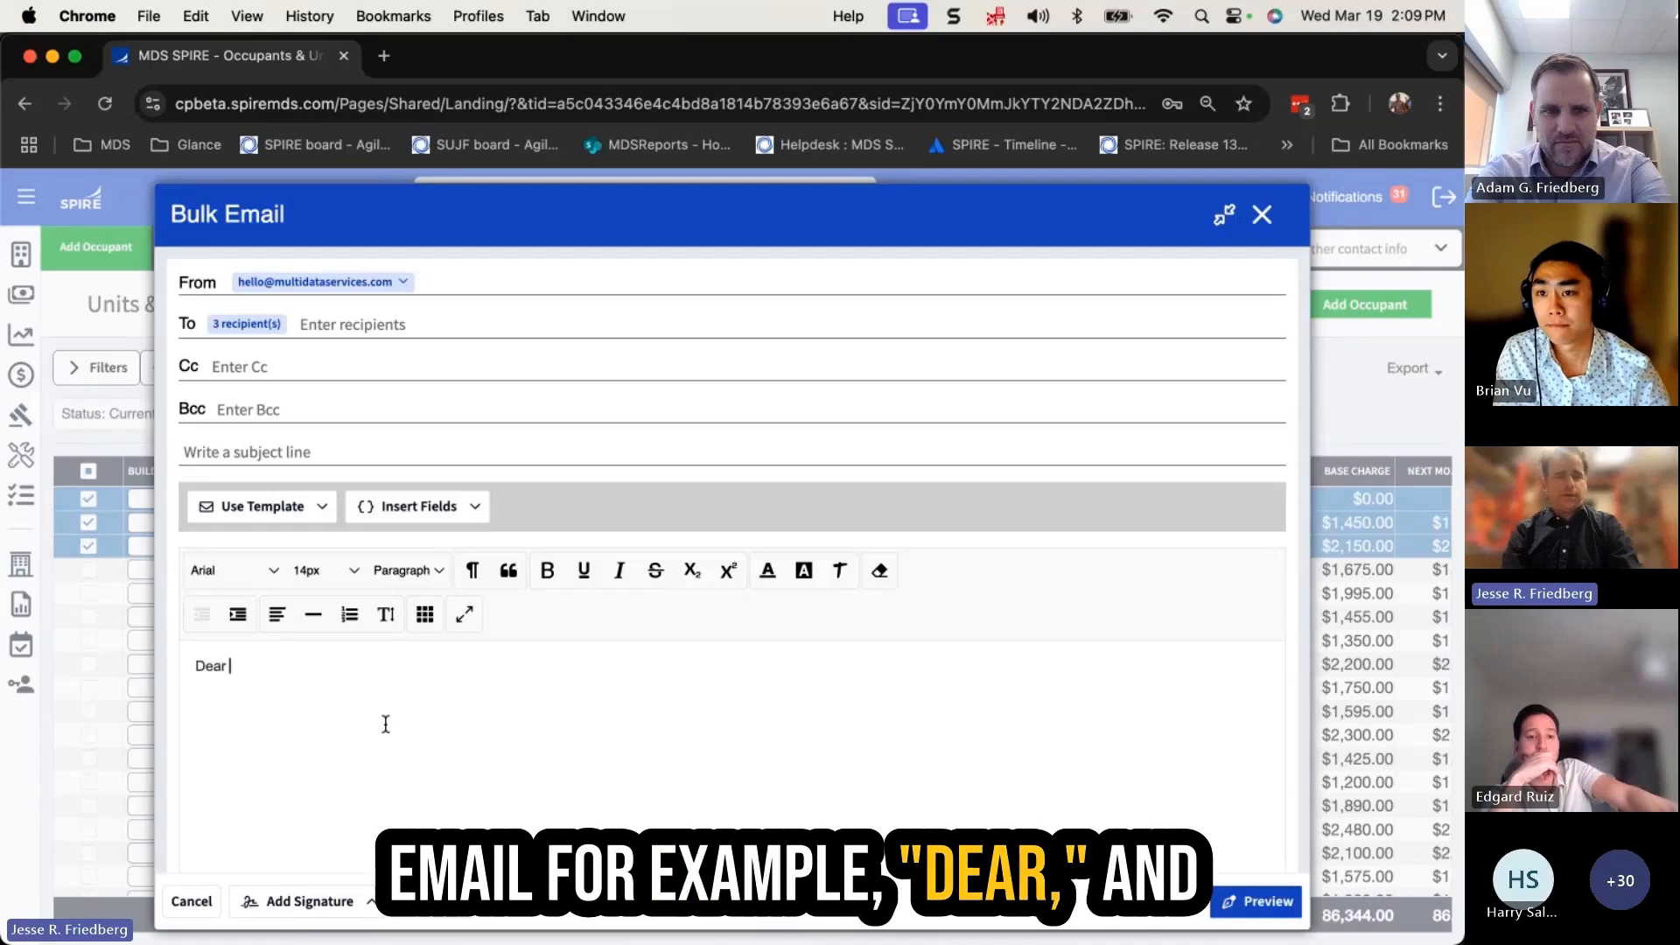
click(429, 514)
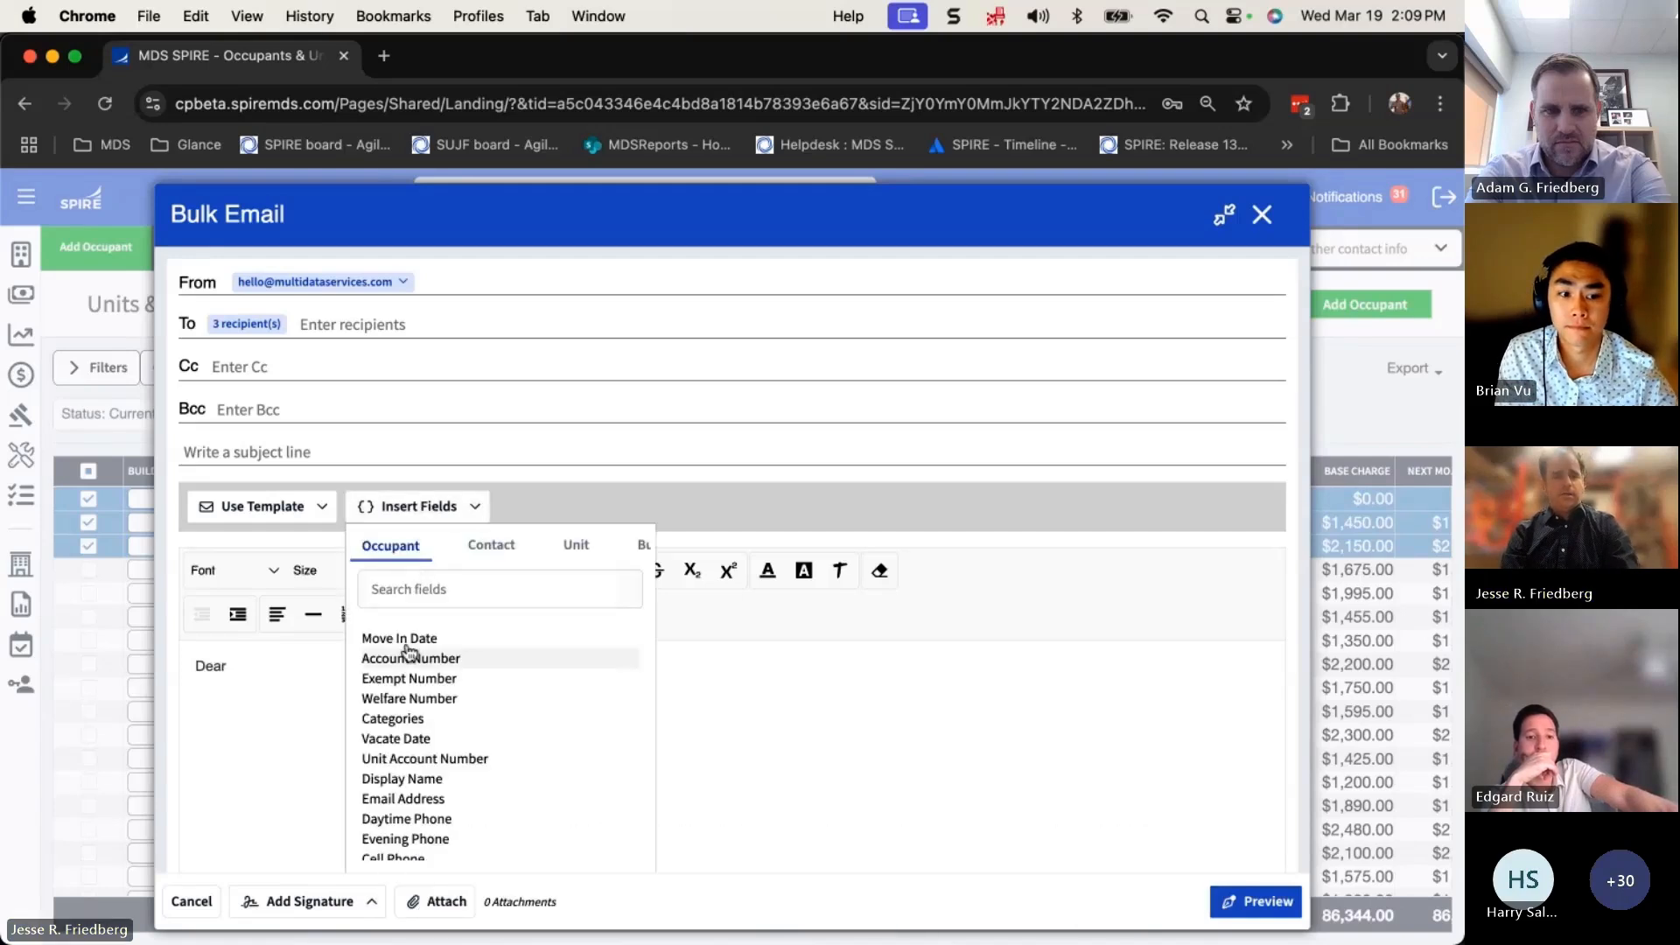
text(name)
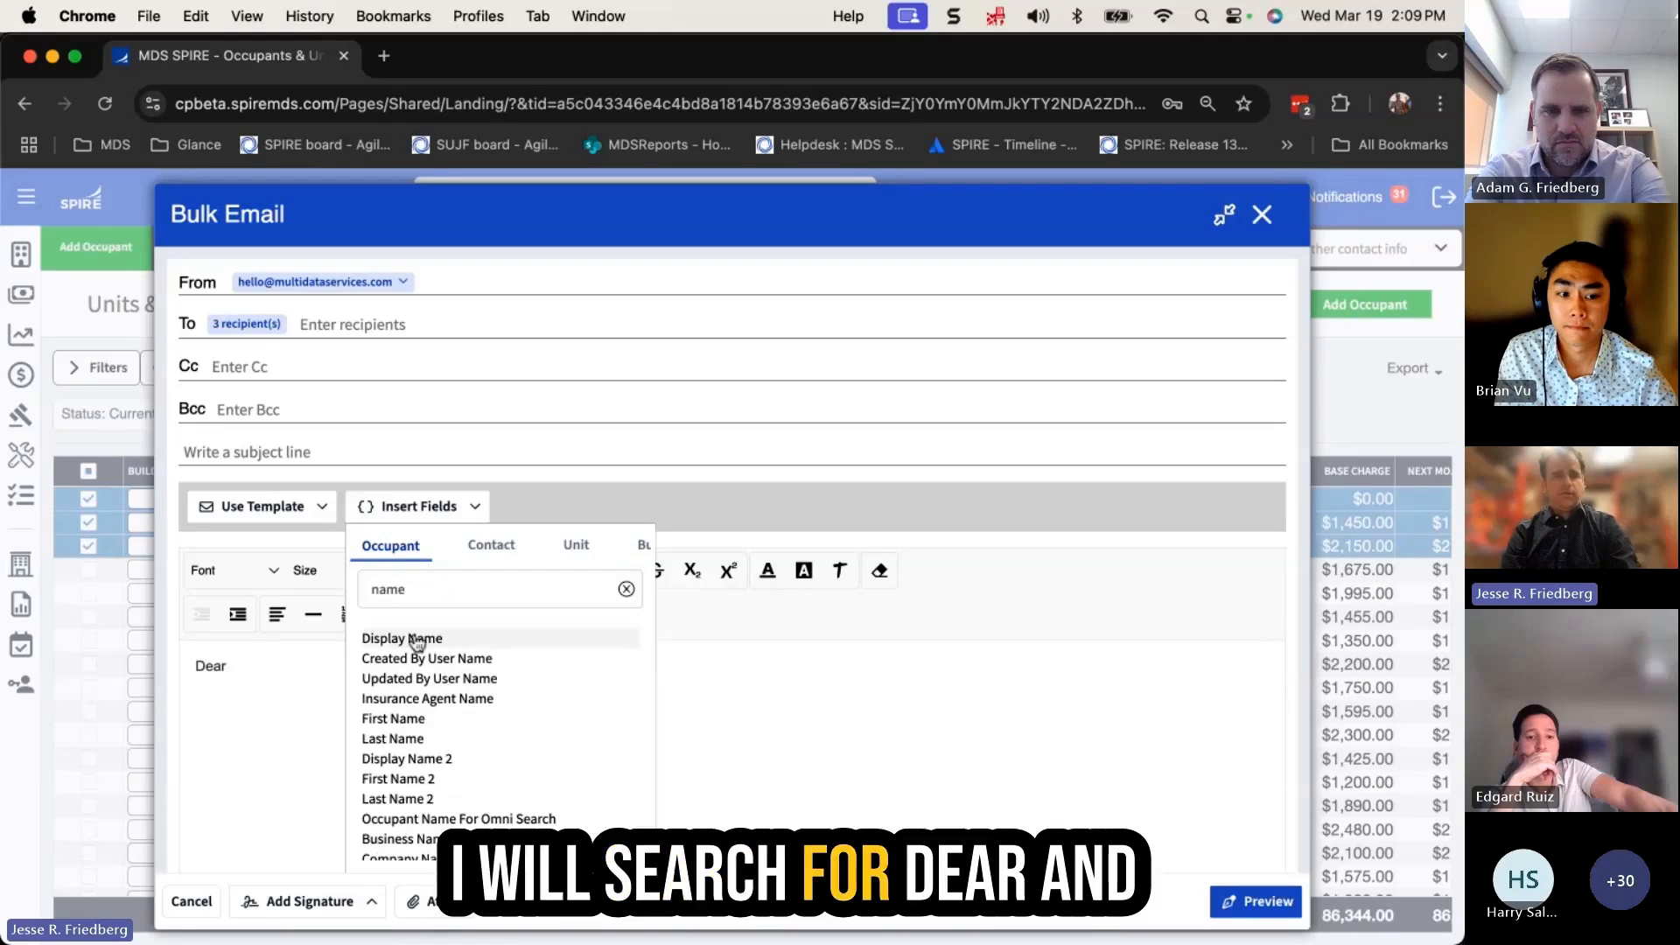
click(408, 721)
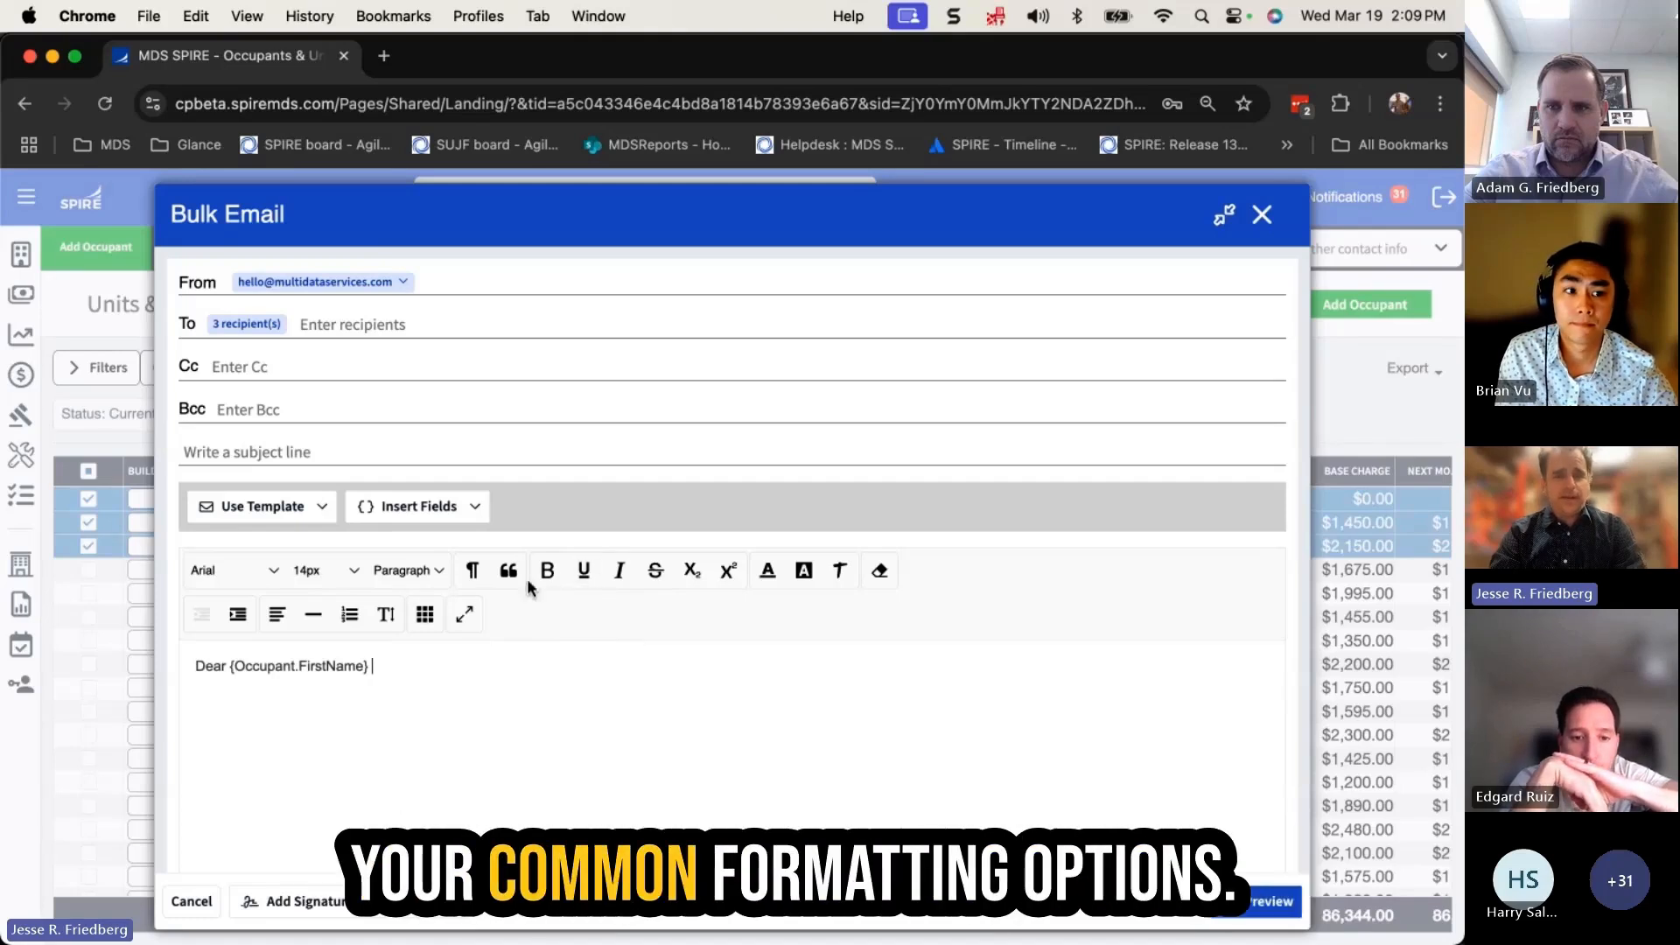
Apply the 'Avoid late fees and pay now' template and preview the personalised emails
click(308, 508)
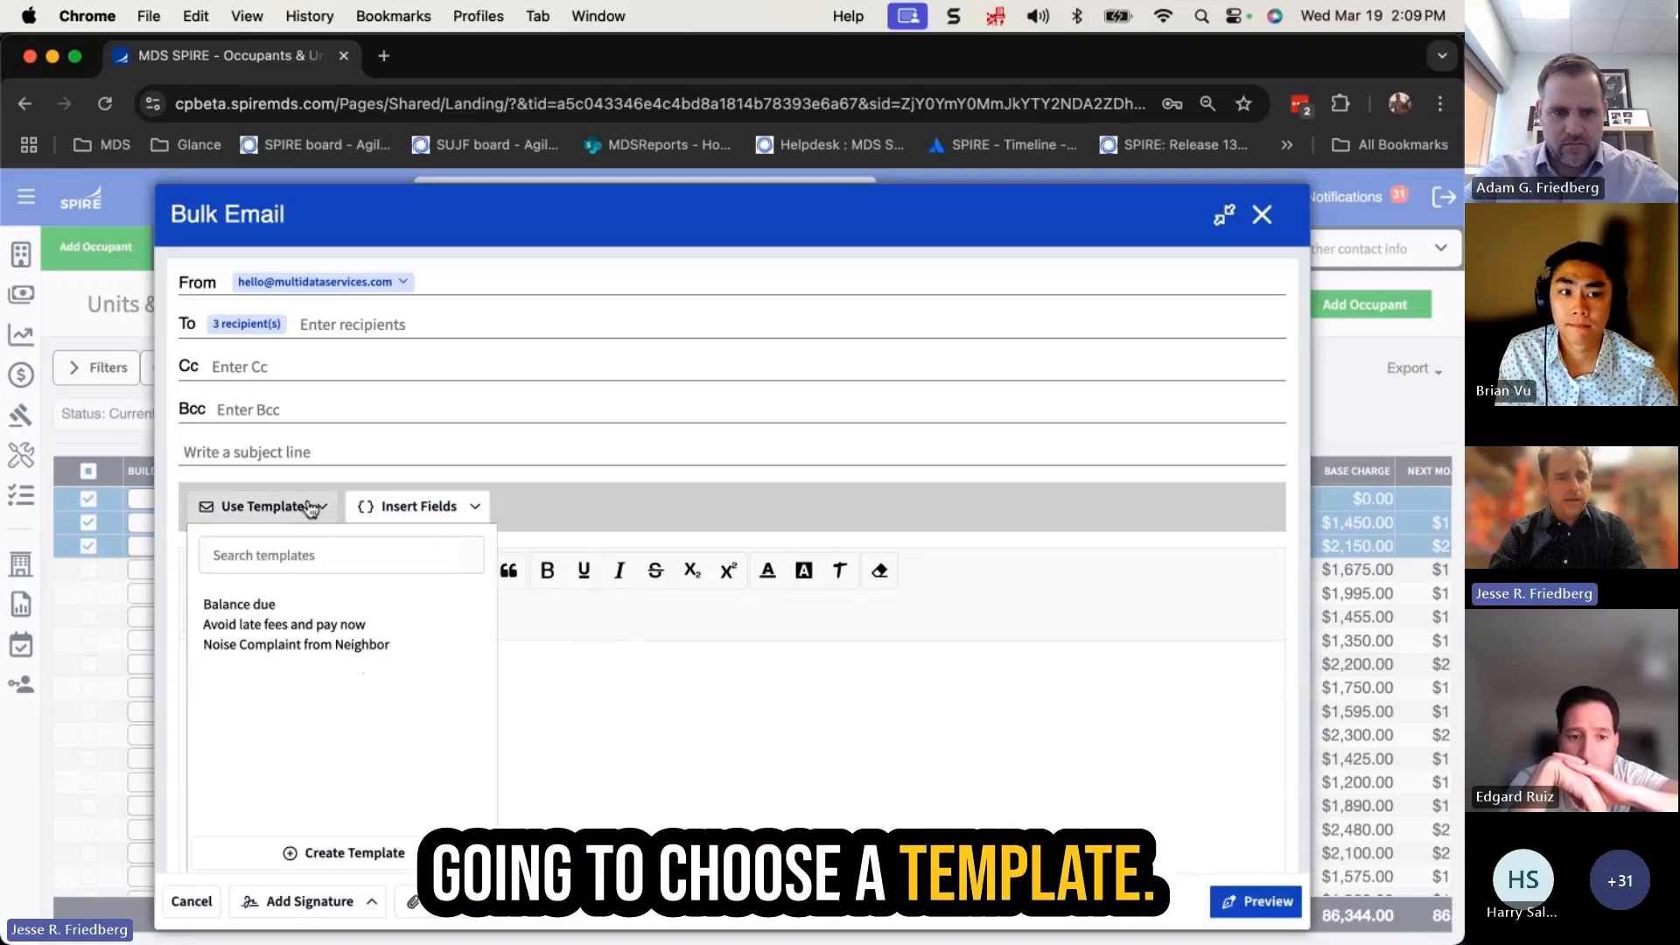
click(325, 626)
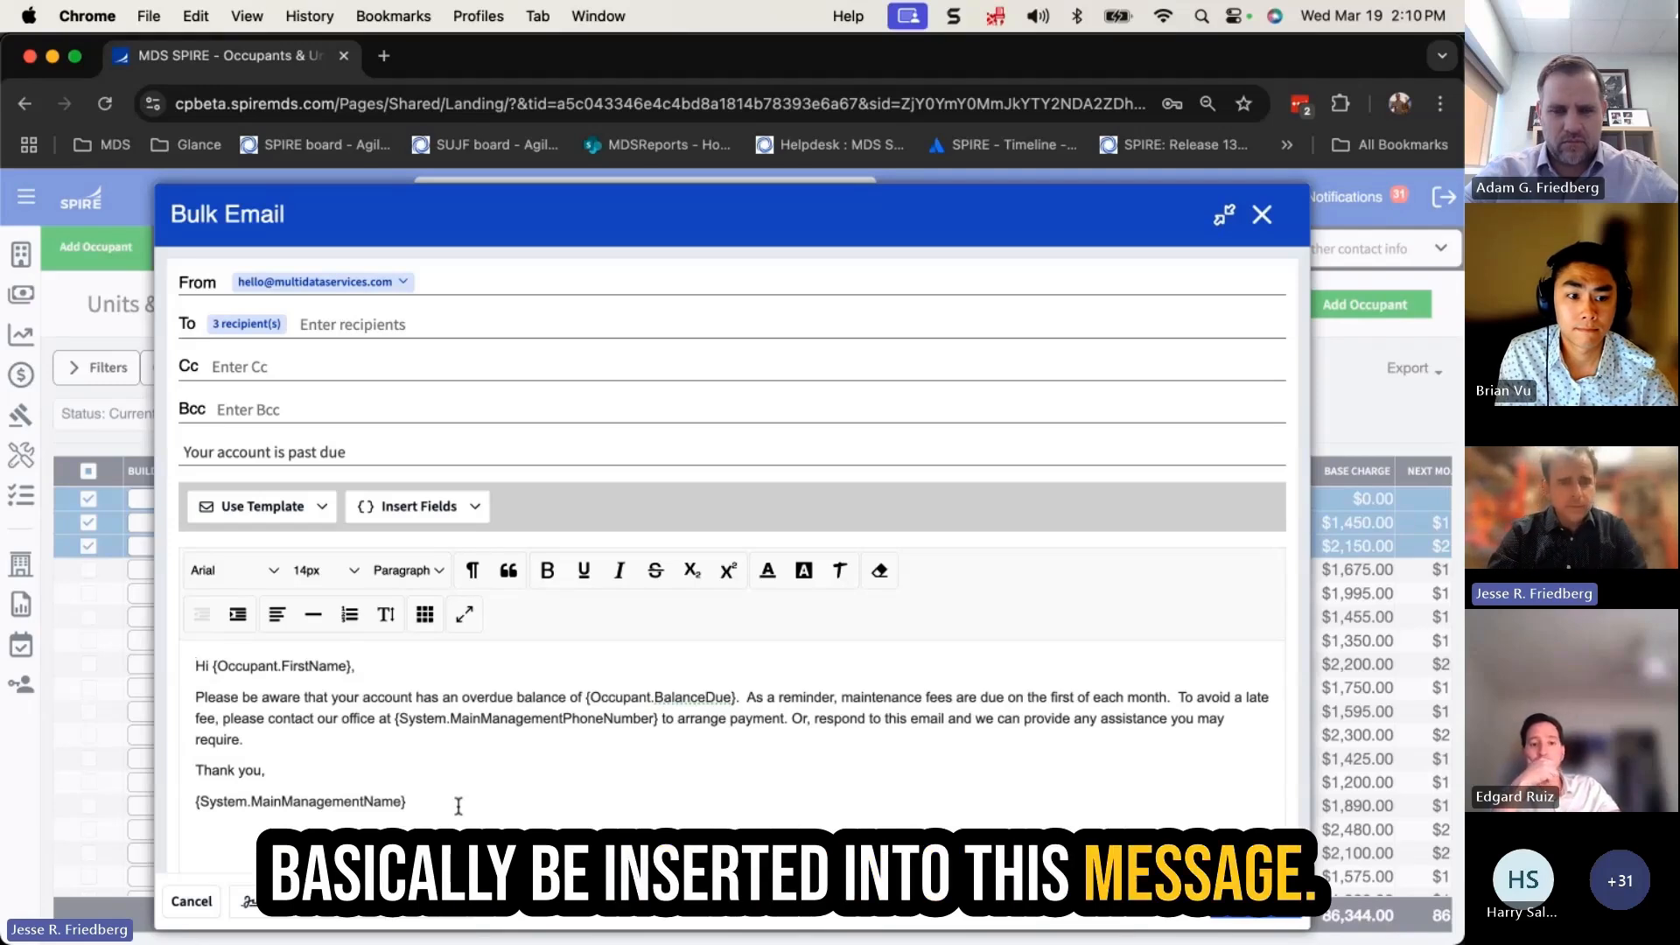
click(1263, 904)
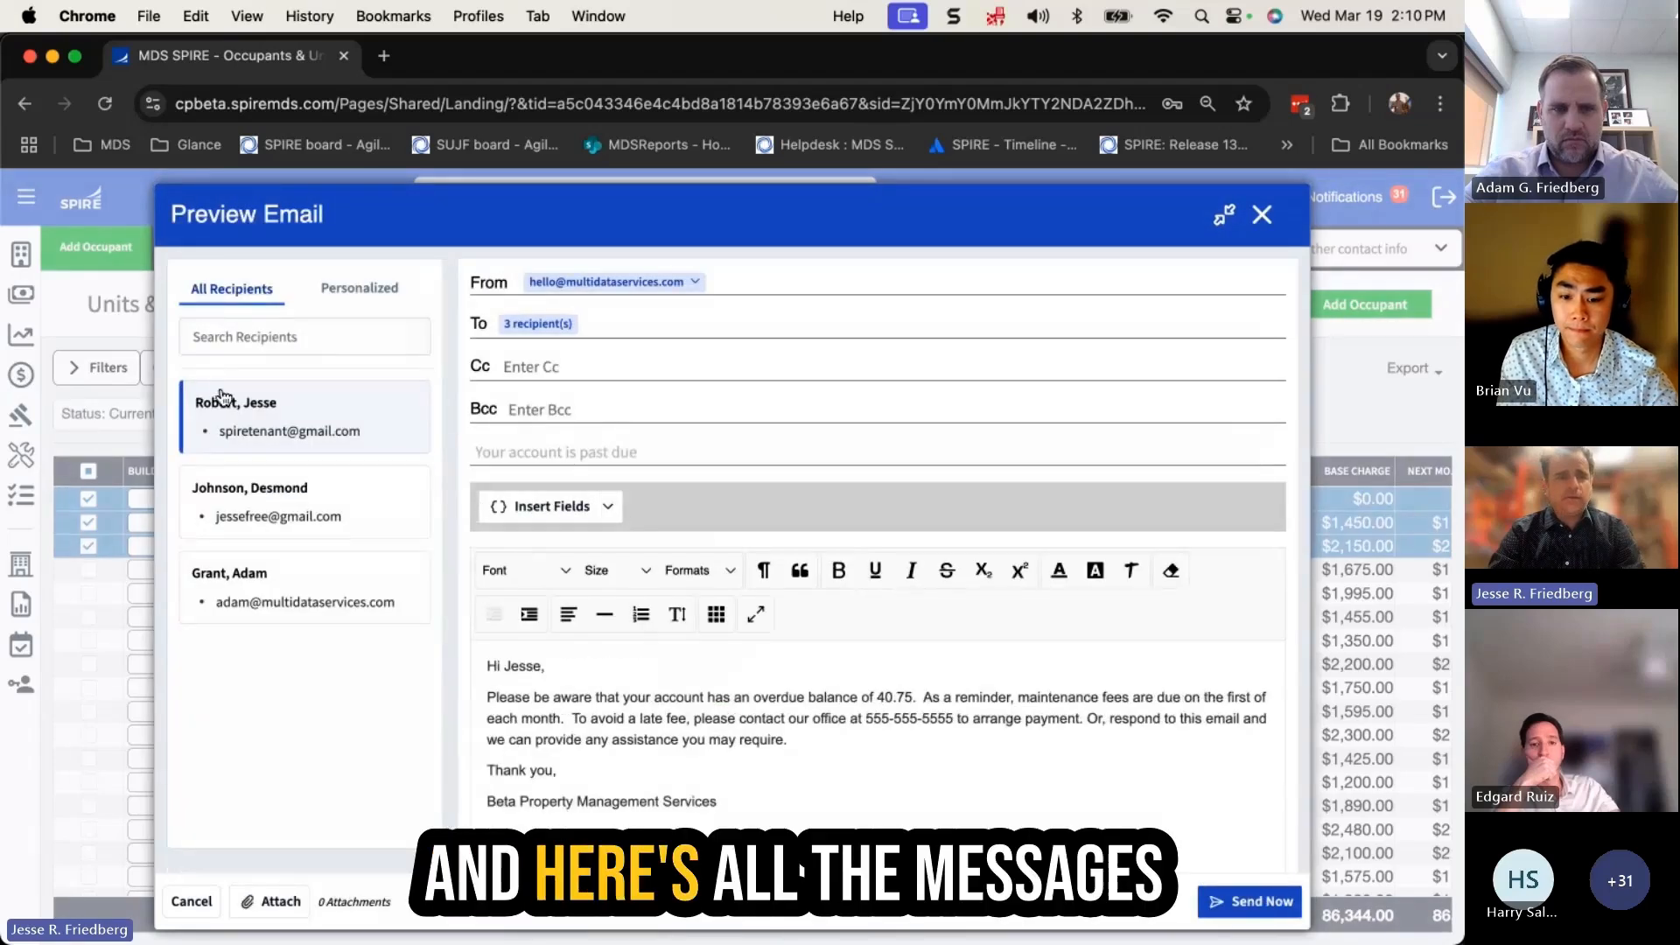
Insert 'Mr.' before the unit 1B occupant's name in their greeting, then review the three recipients
click(328, 516)
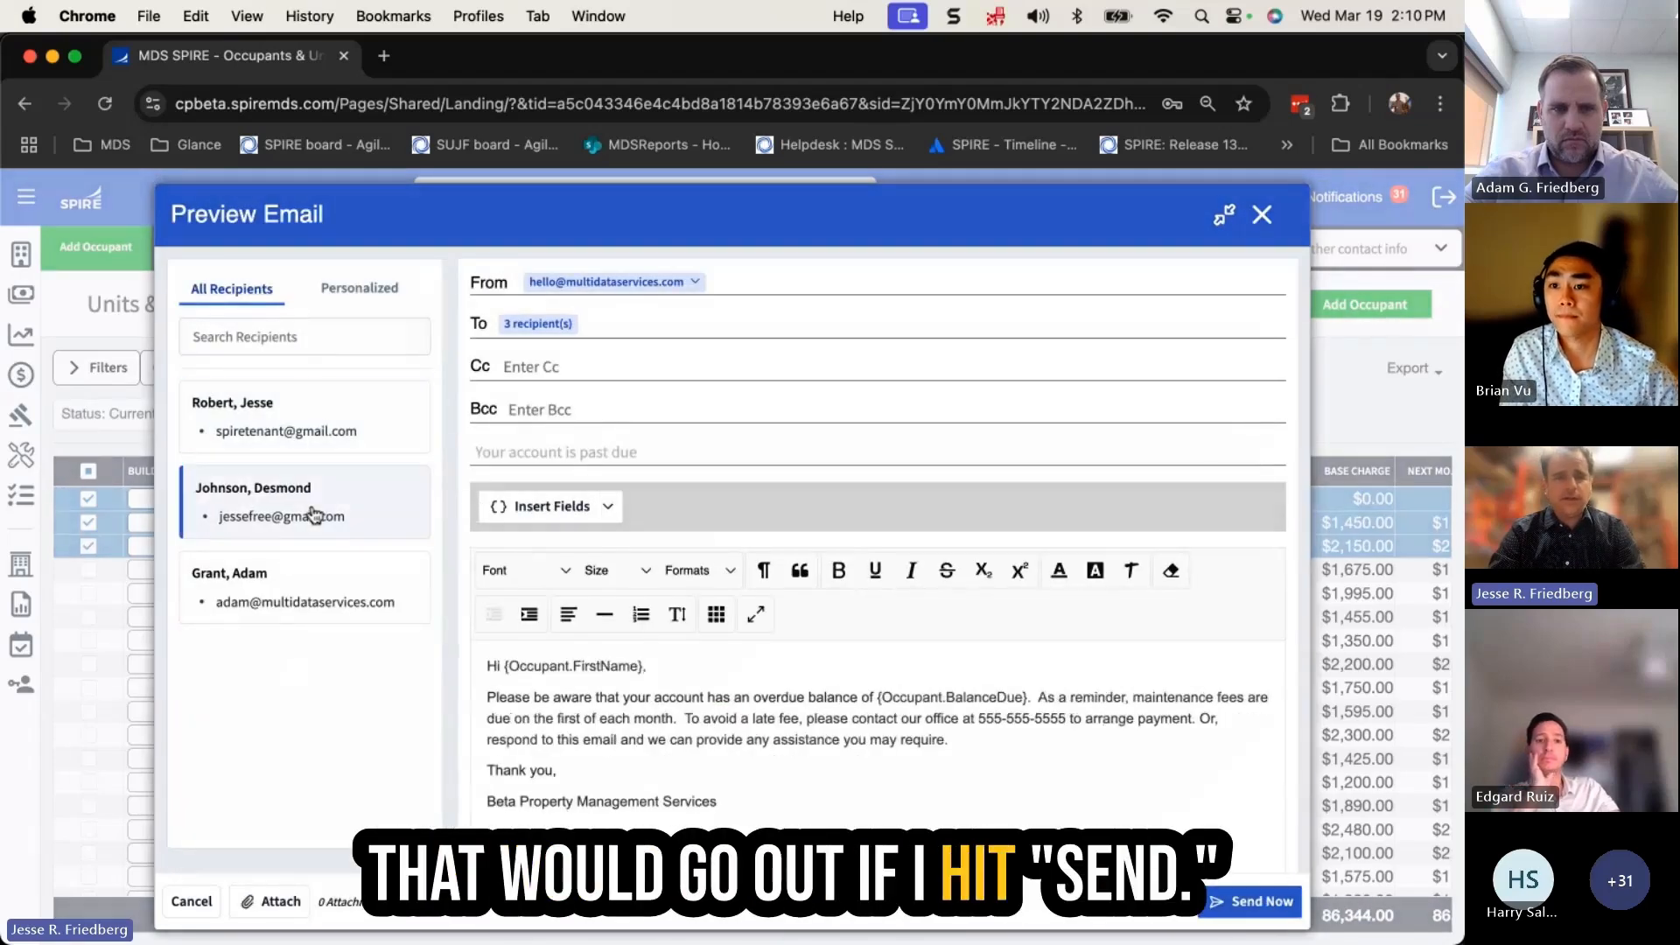
click(307, 582)
click(323, 517)
click(327, 421)
click(506, 665)
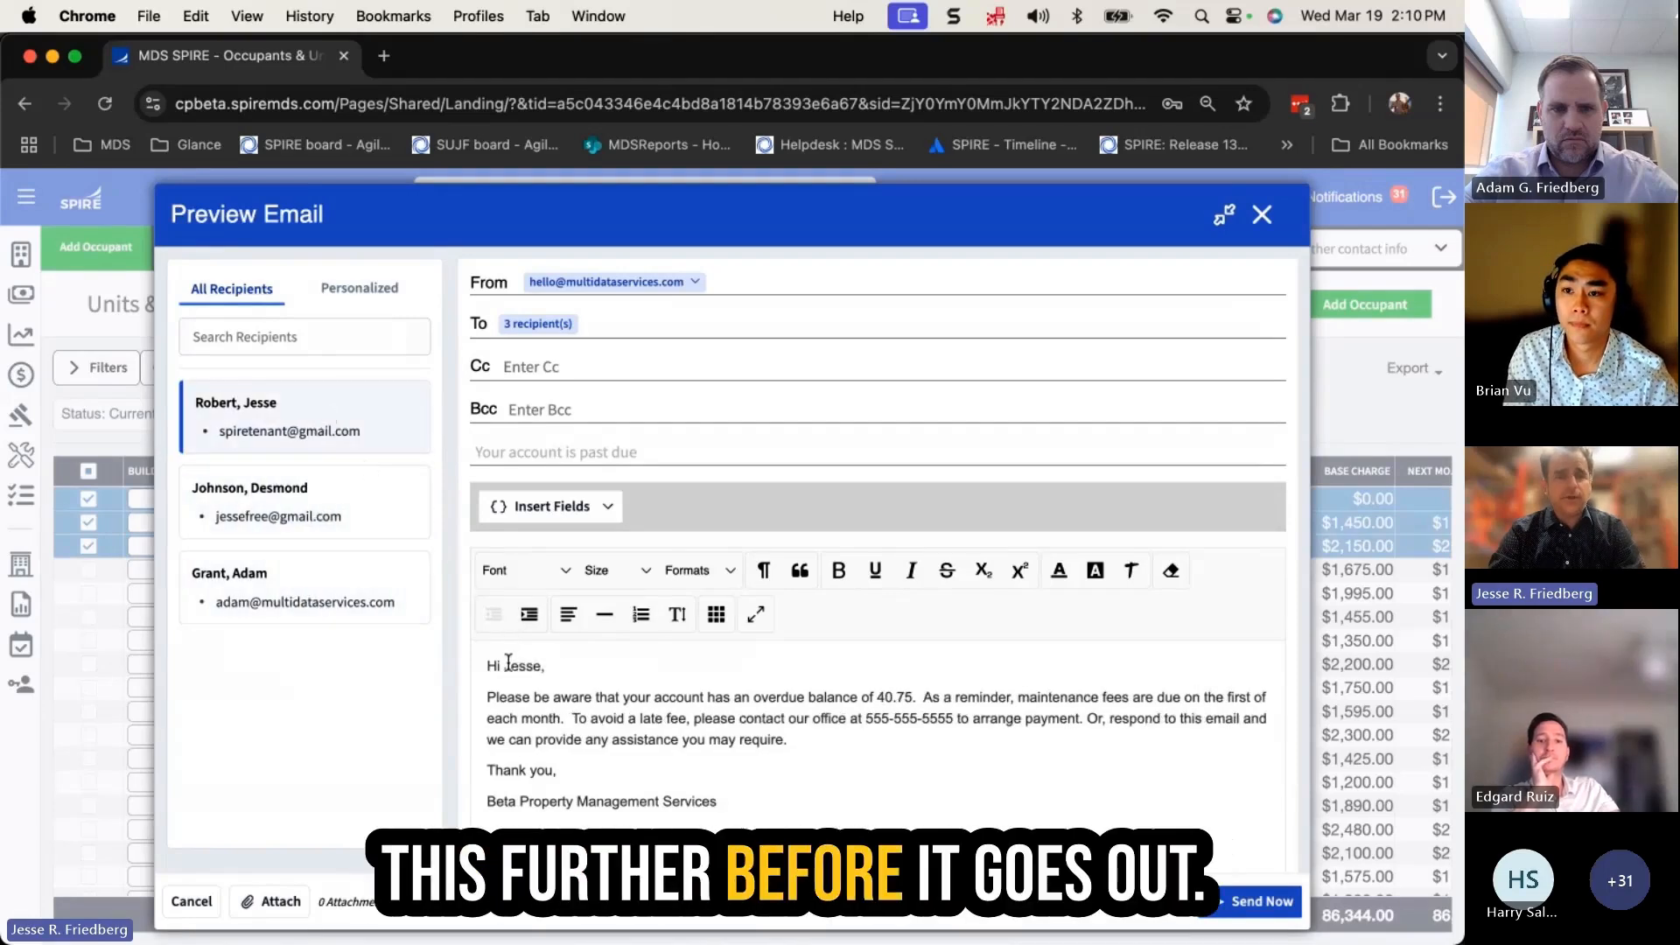
text(Mr.)
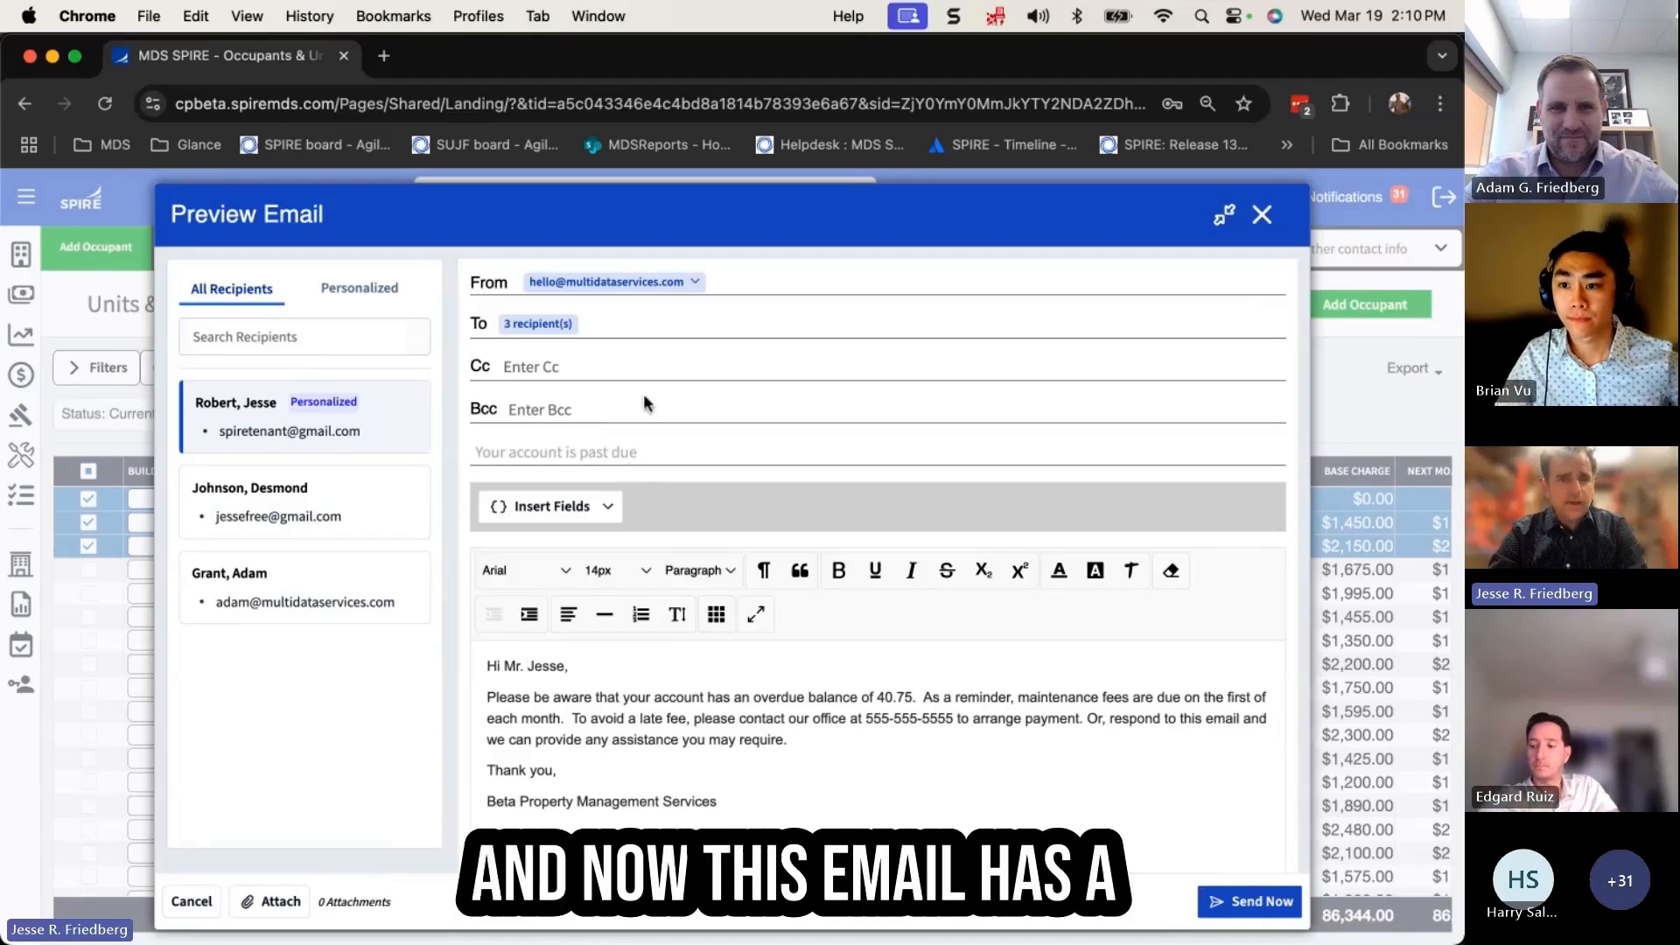
click(297, 585)
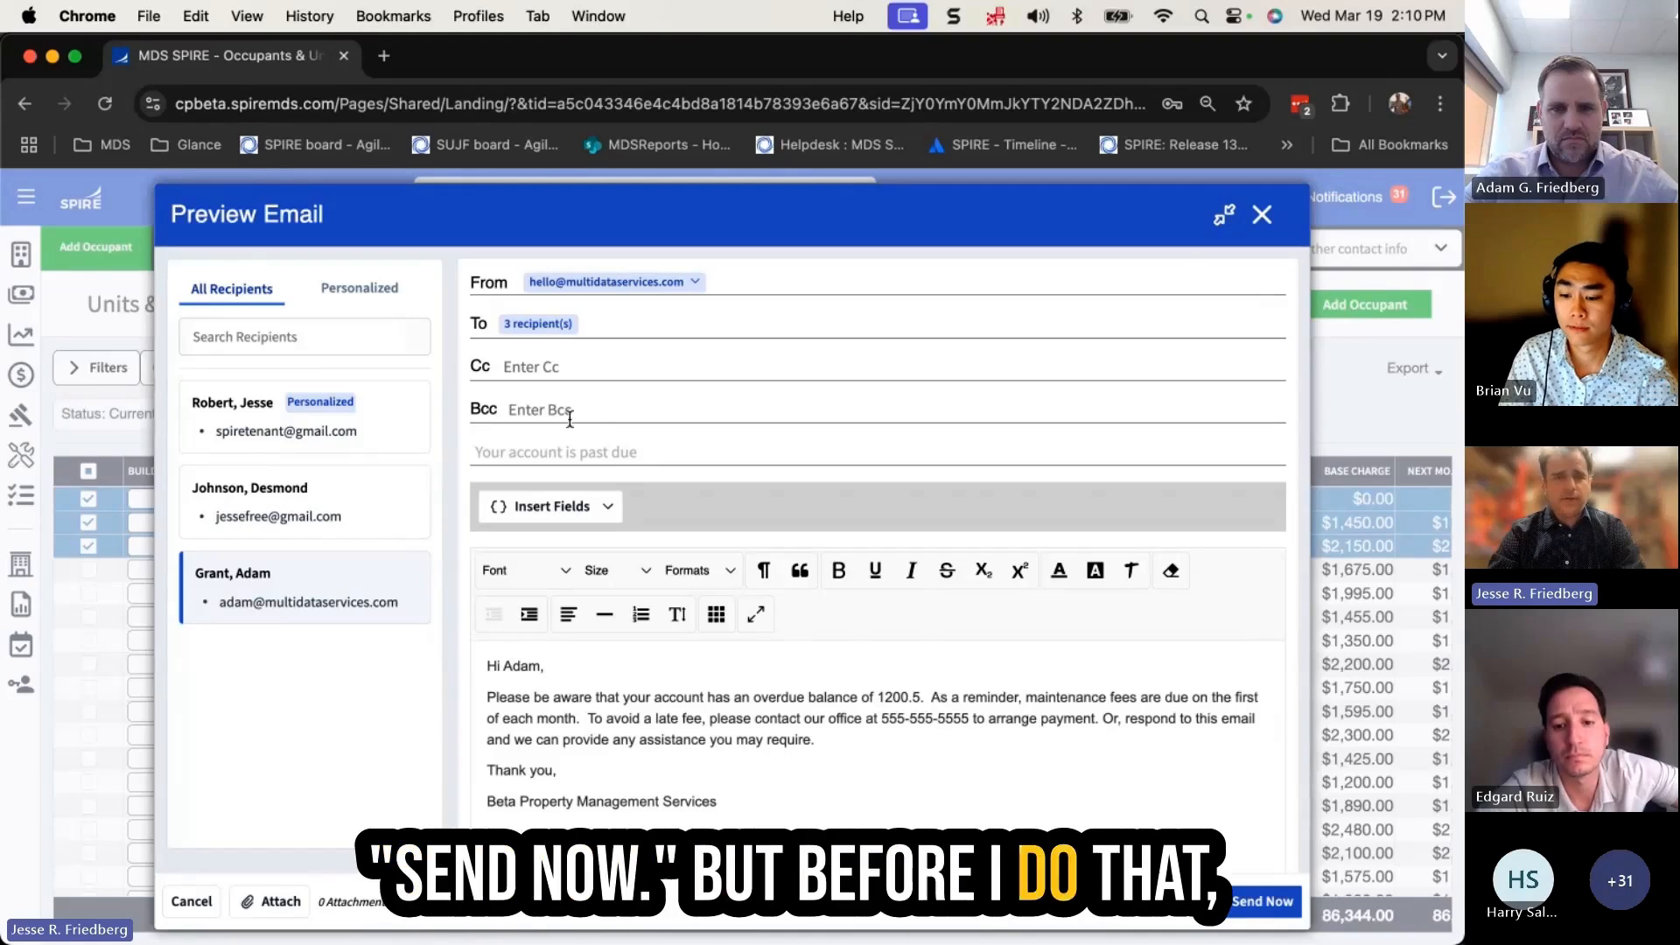
click(538, 323)
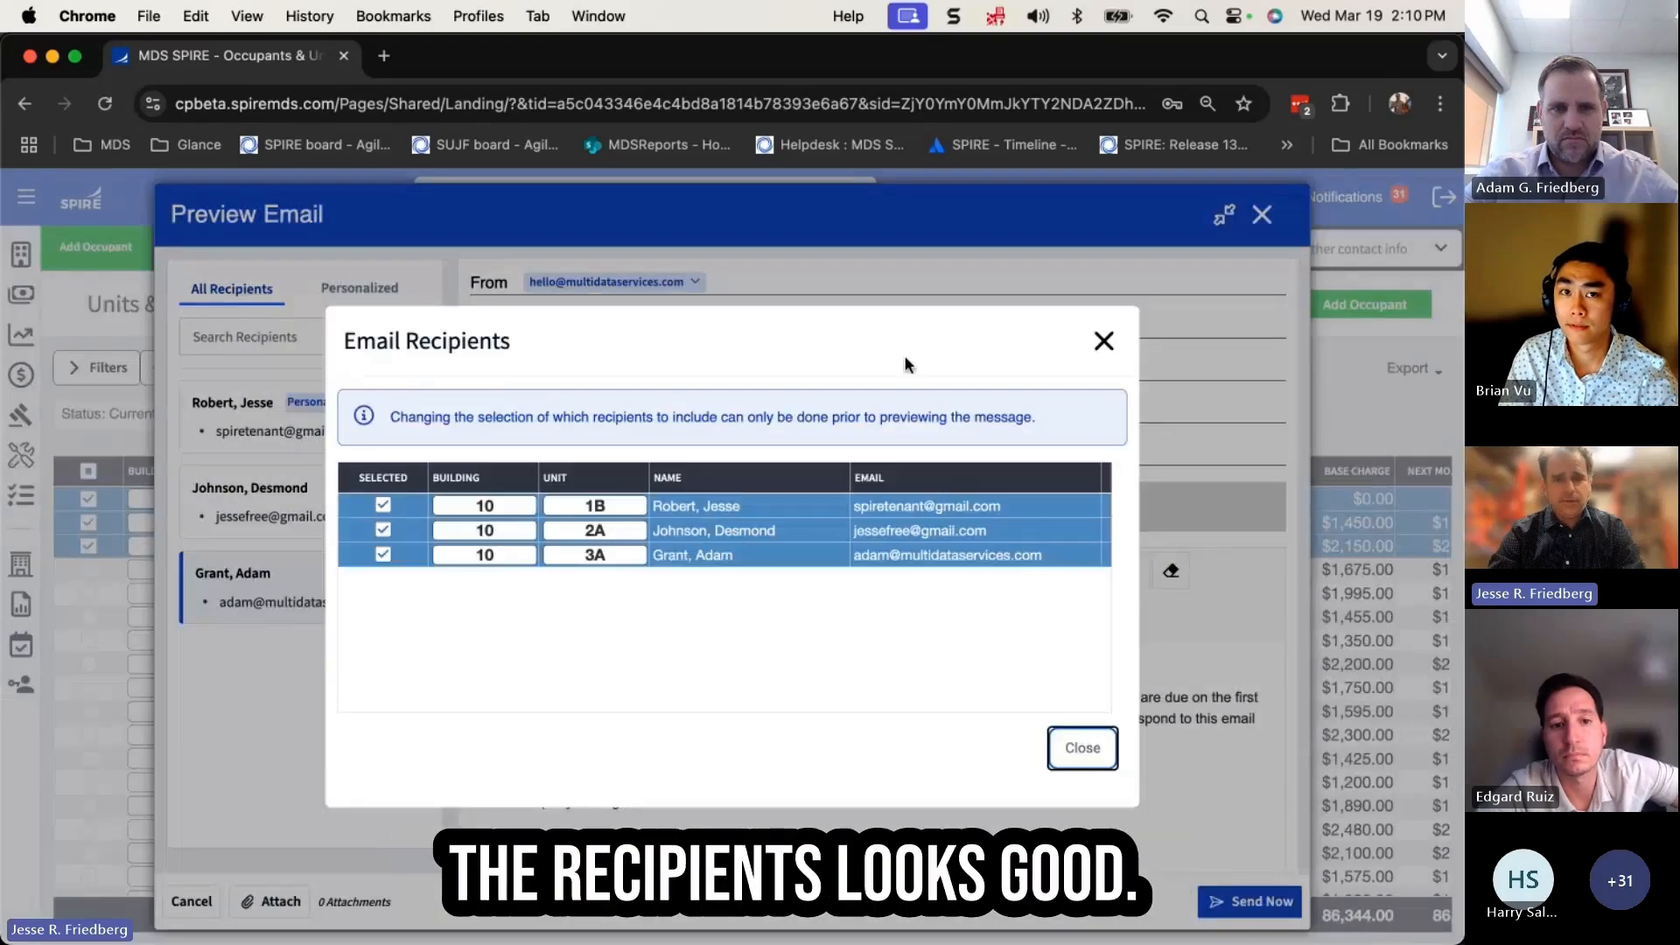
Close the recipients list and send the past-due email now to all 3 recipients
click(1105, 342)
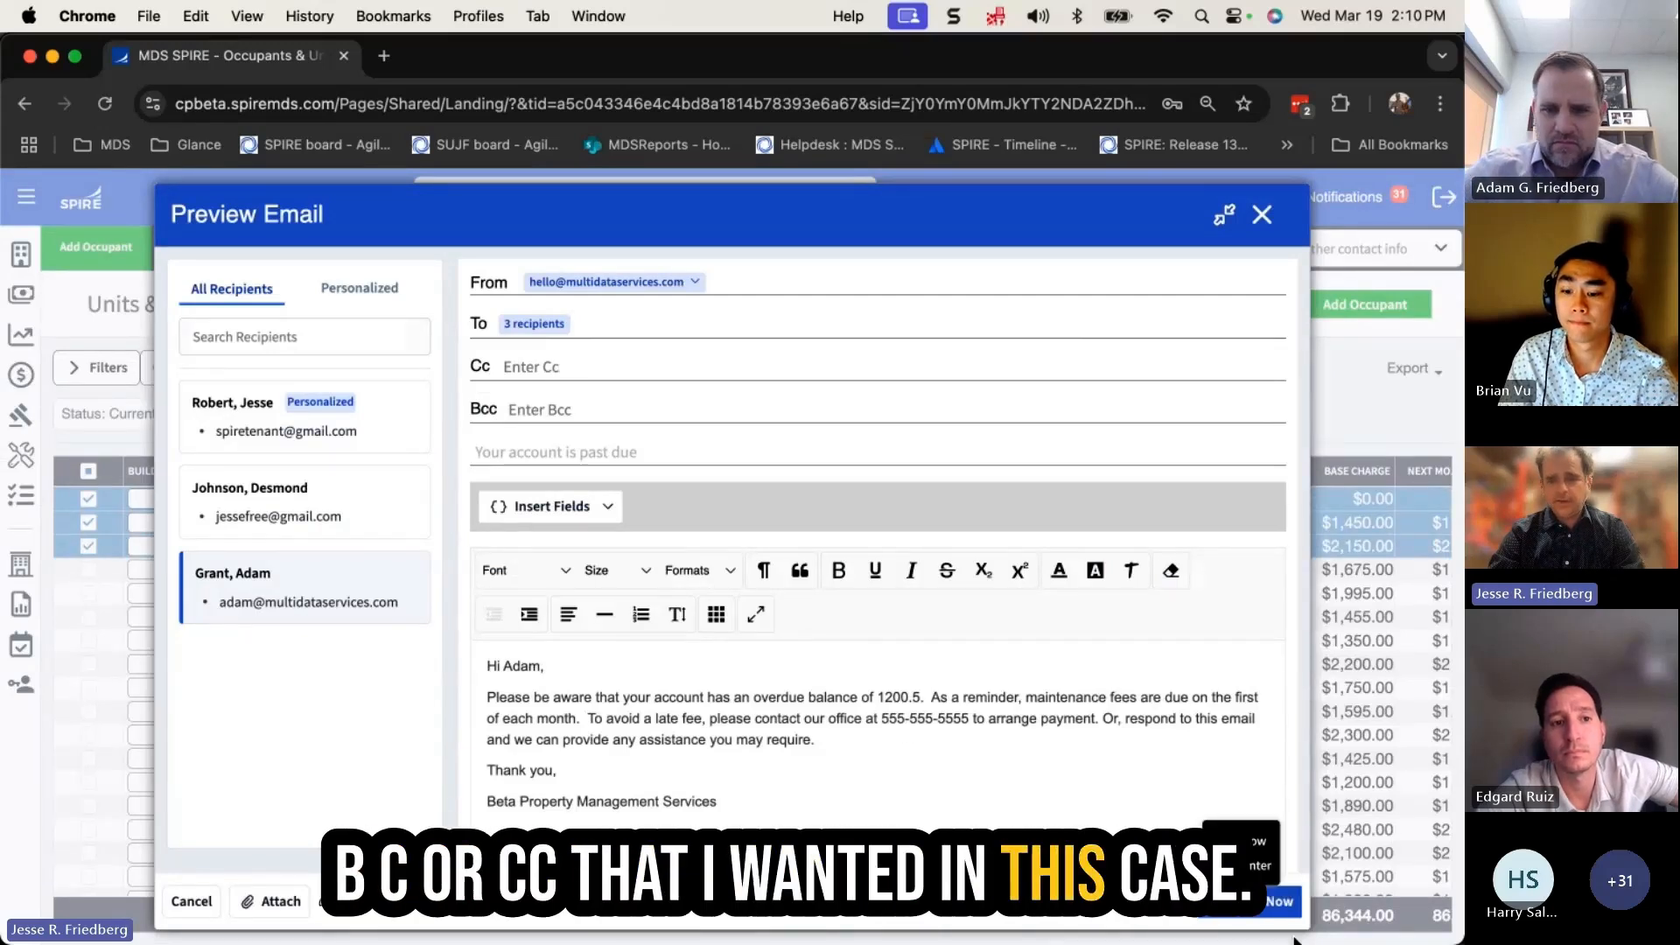
click(1254, 910)
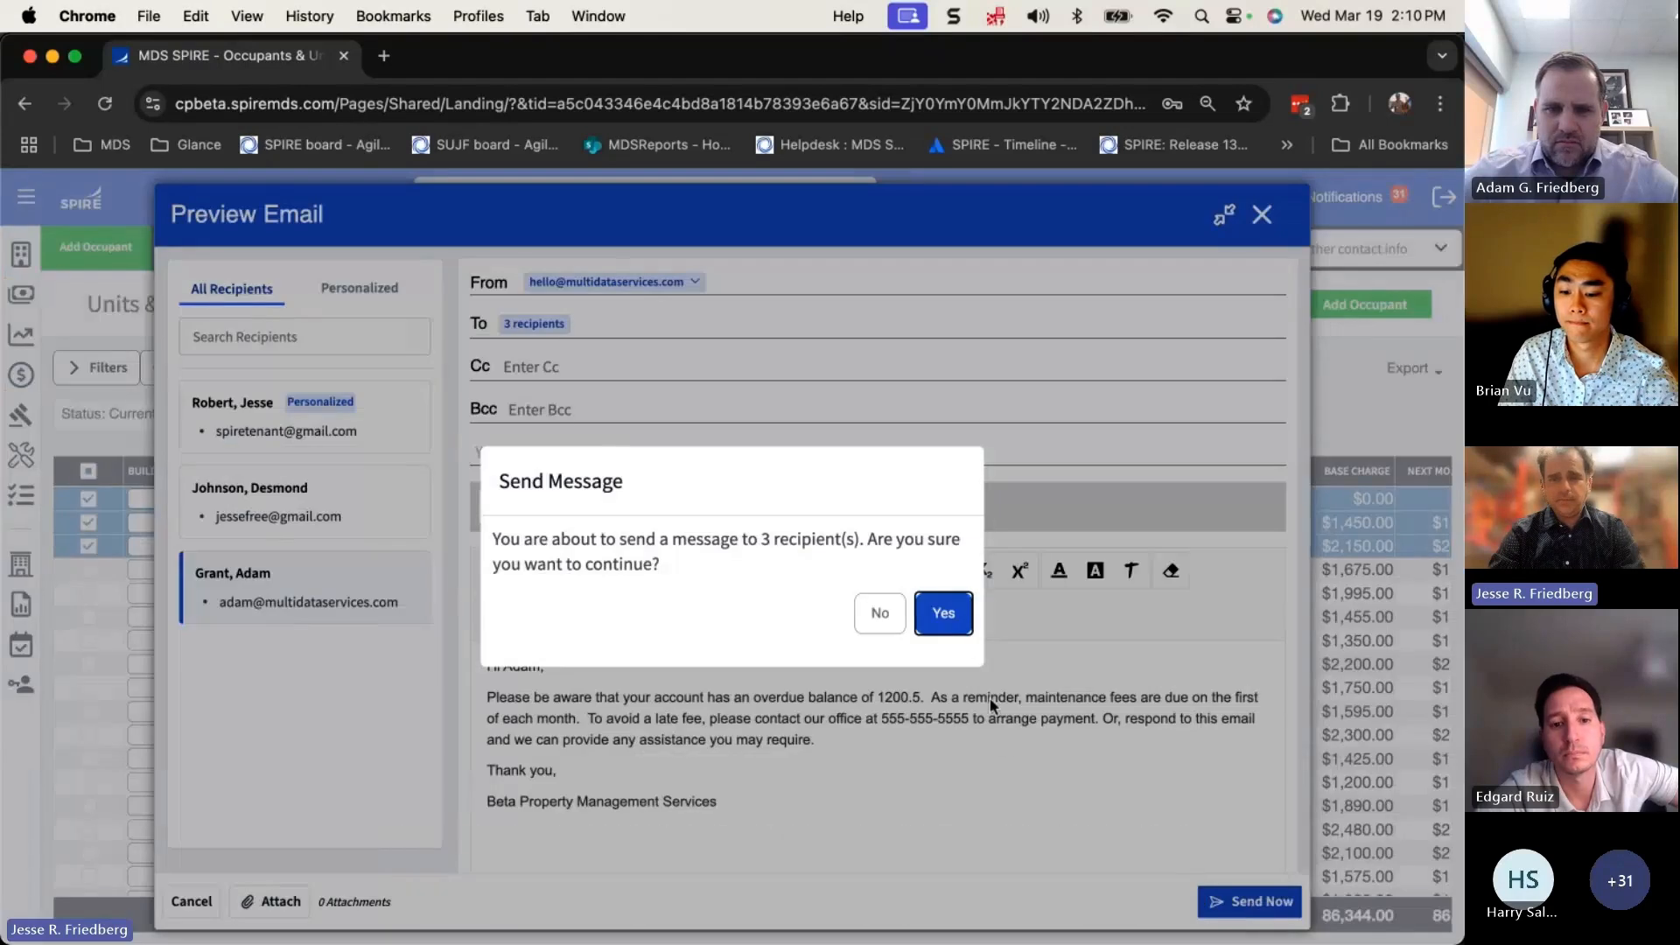
click(944, 614)
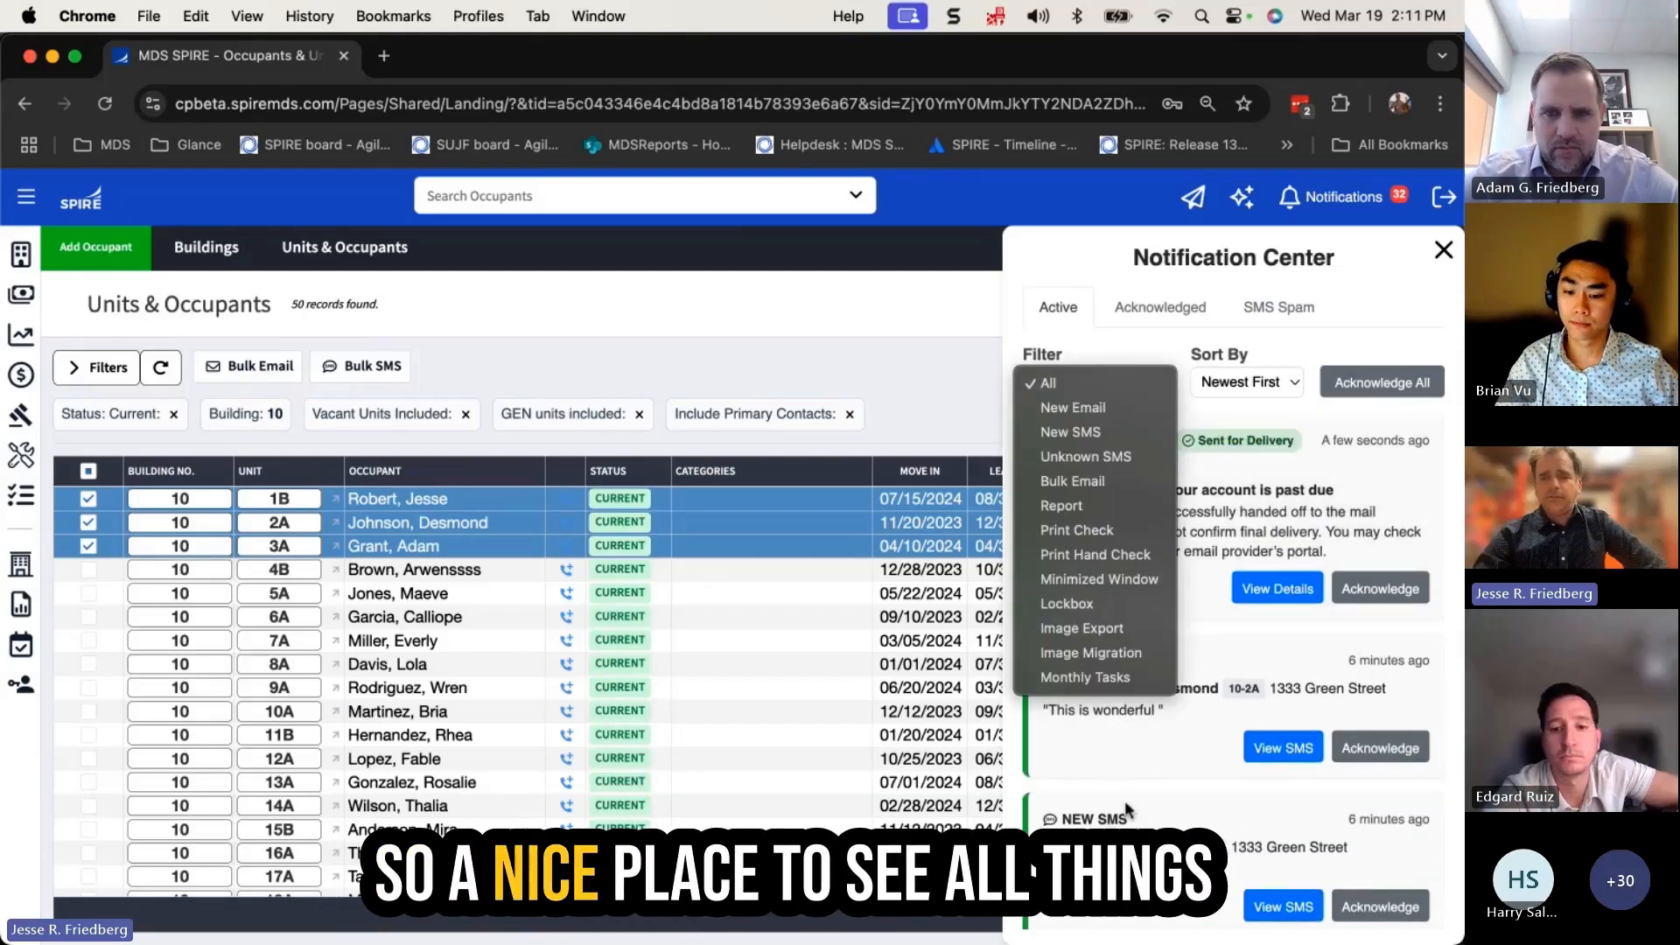
Check the bulk email shows Sent for Delivery, then close the Notification Center
click(1136, 794)
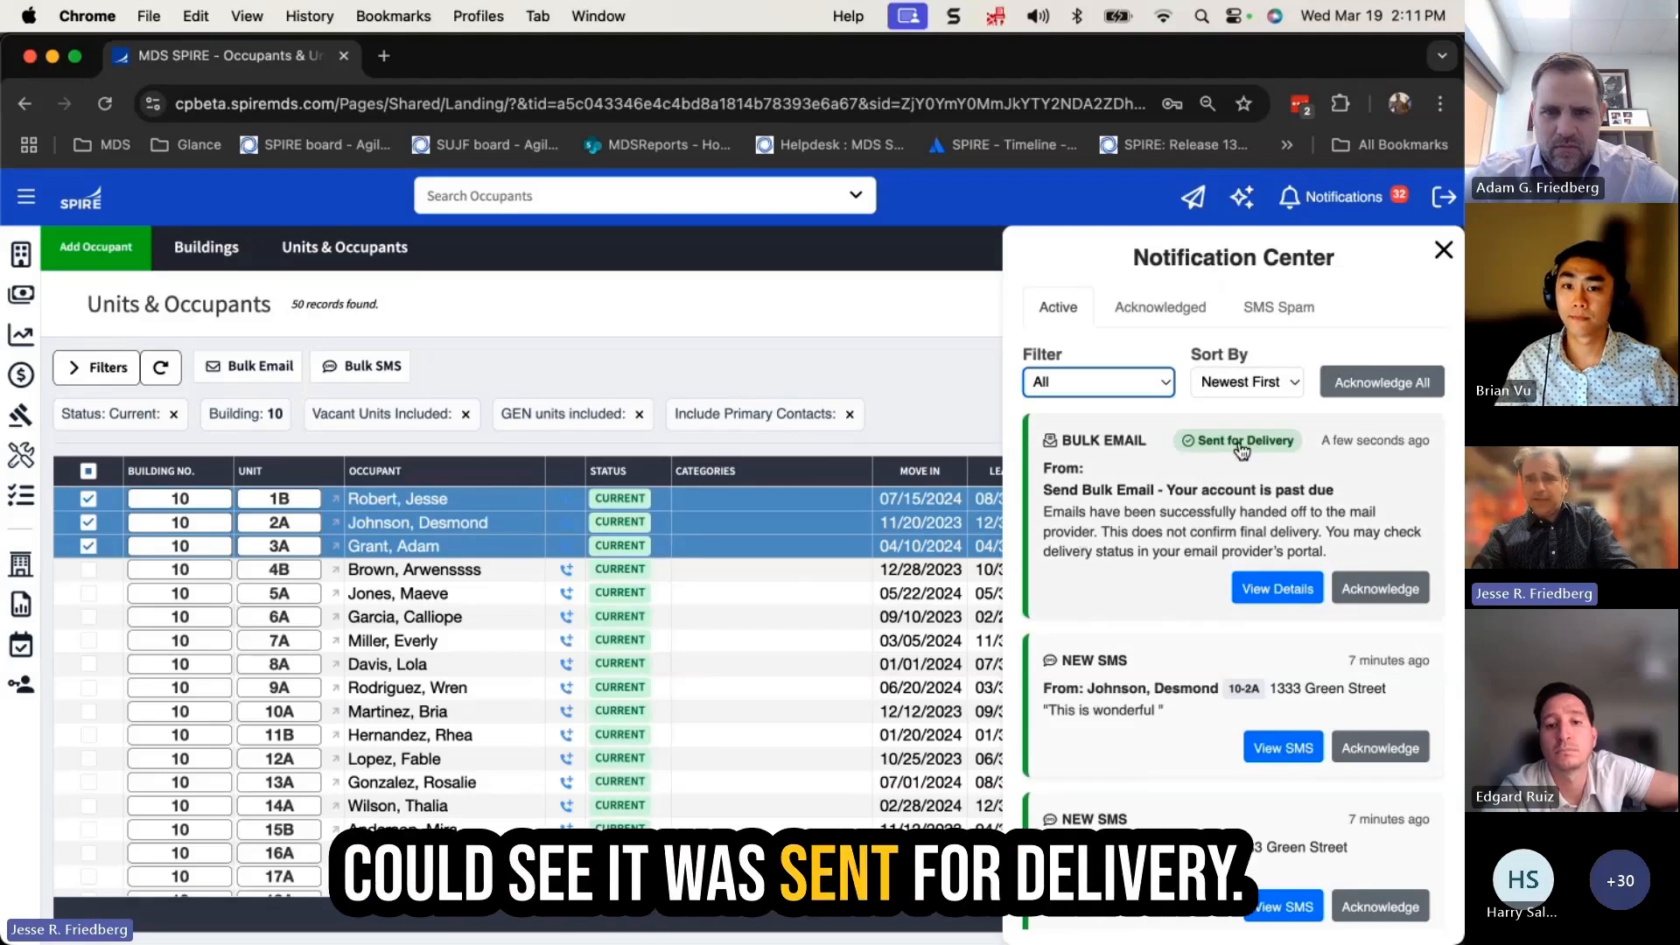
click(1444, 250)
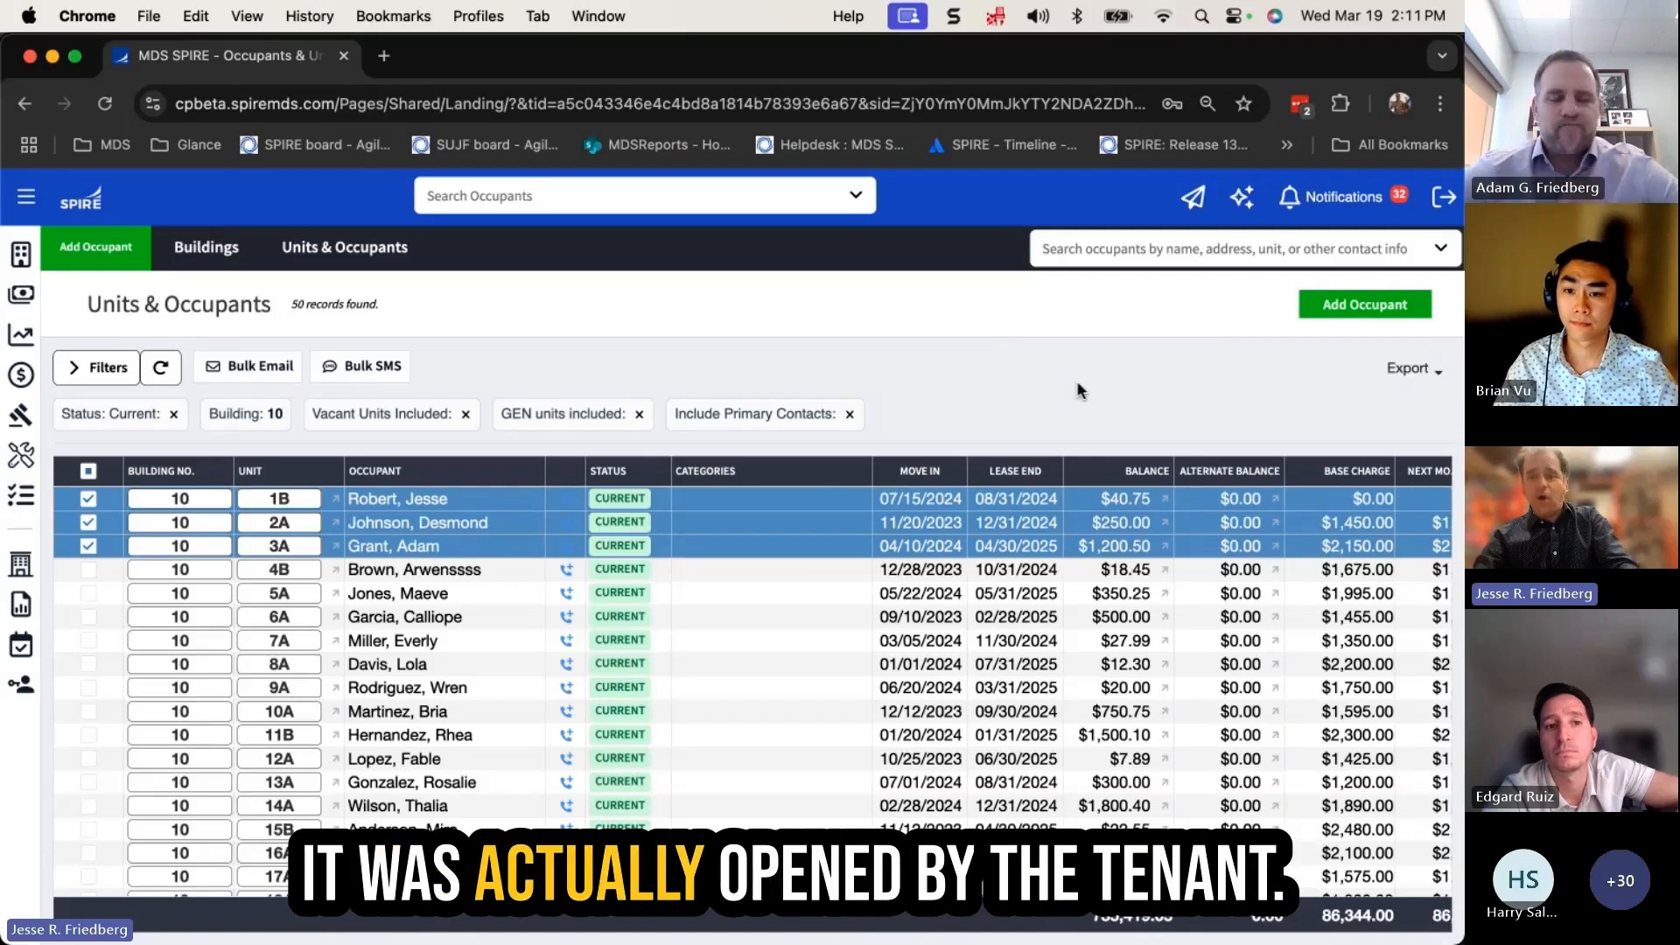
Open the unit 1B occupant's file and view their sent messages, showing the past-due email Delivered
click(447, 501)
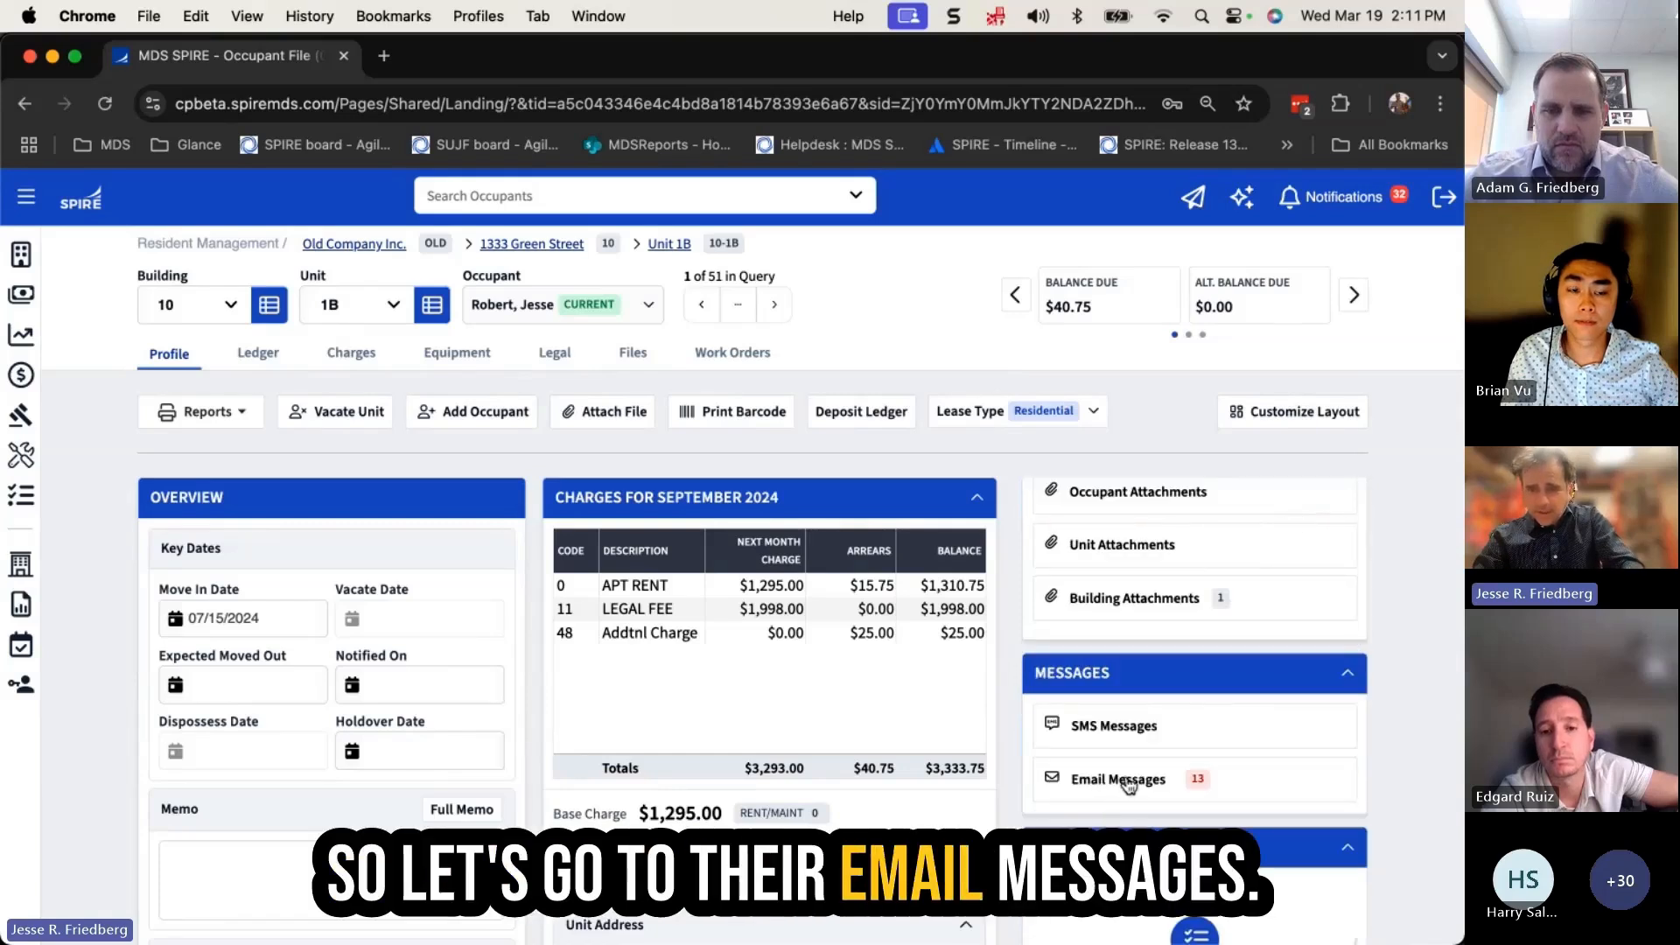
click(1125, 781)
click(354, 345)
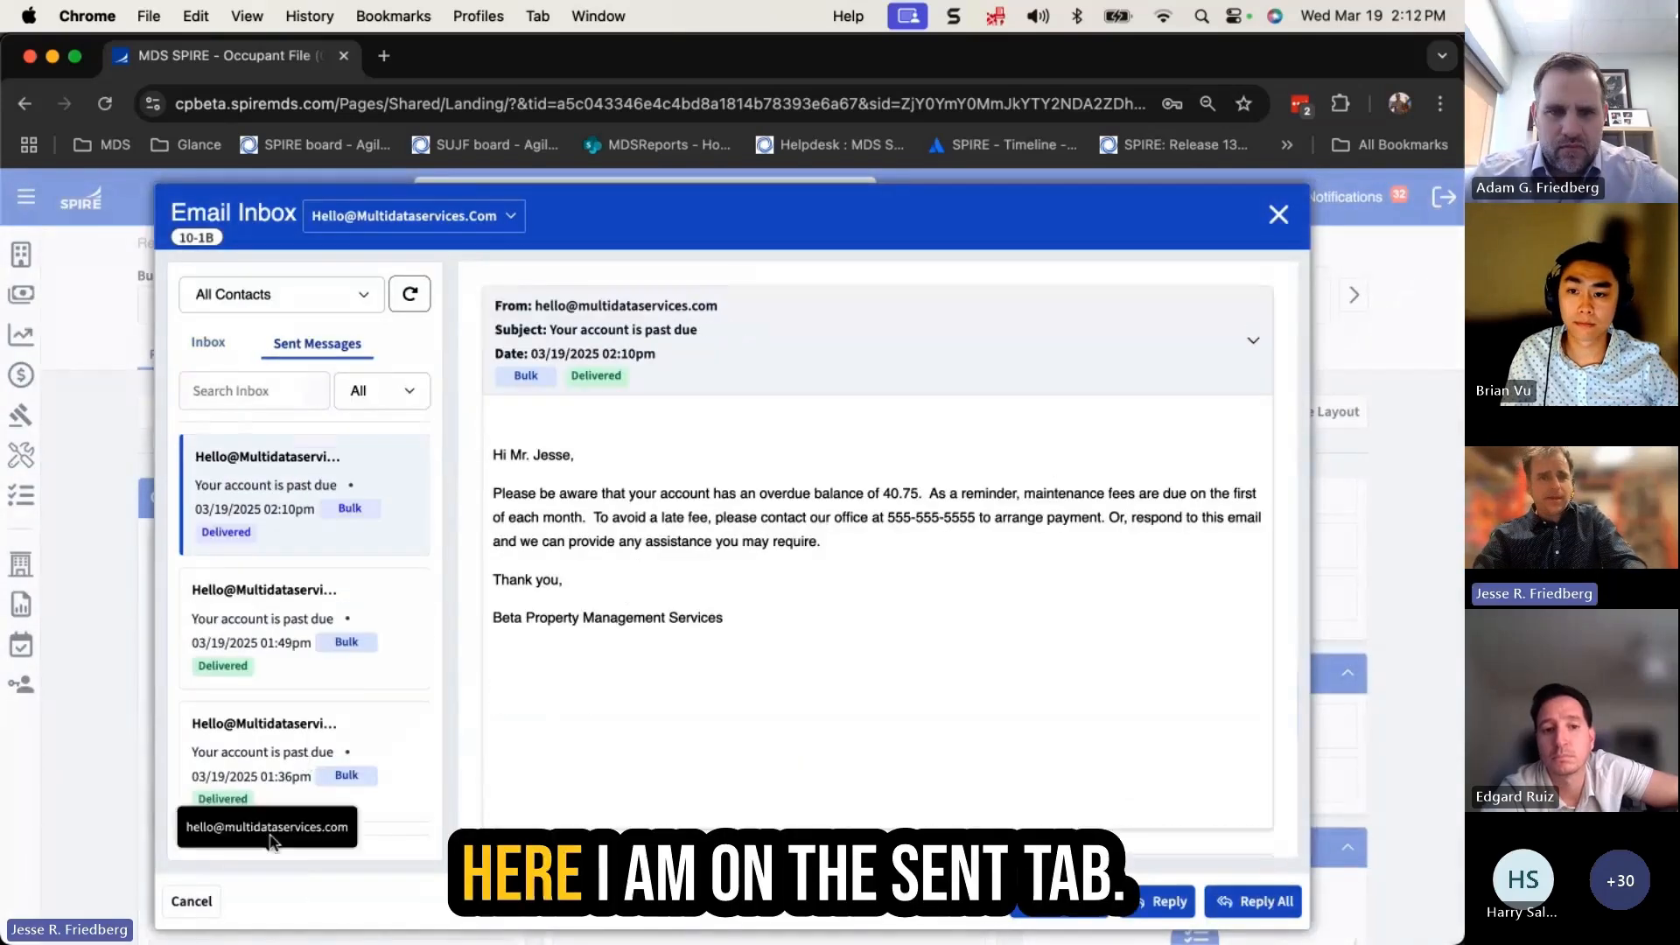